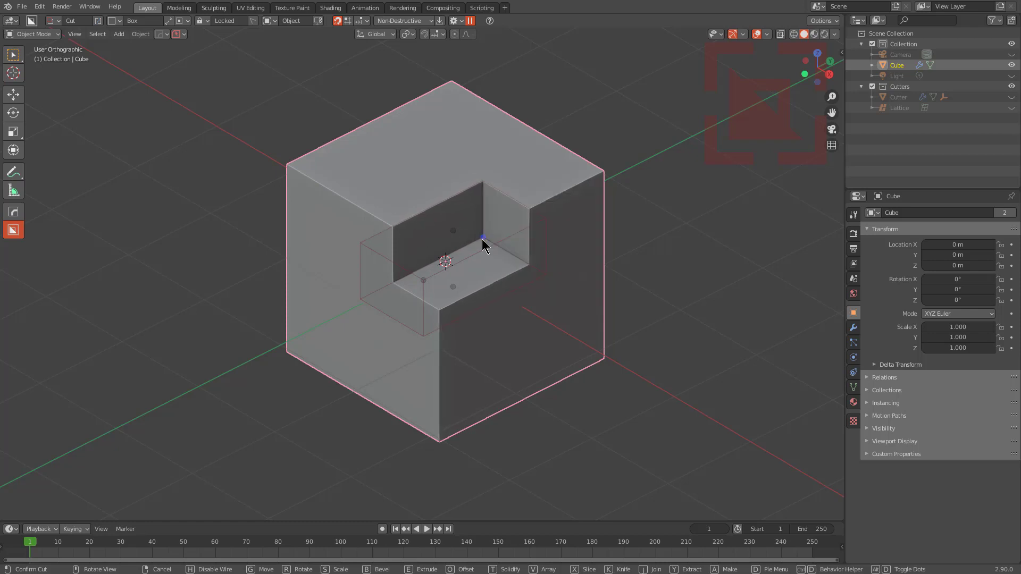
Rotate the locked box cutter and apply the cut to the cube's front corner
key("r")
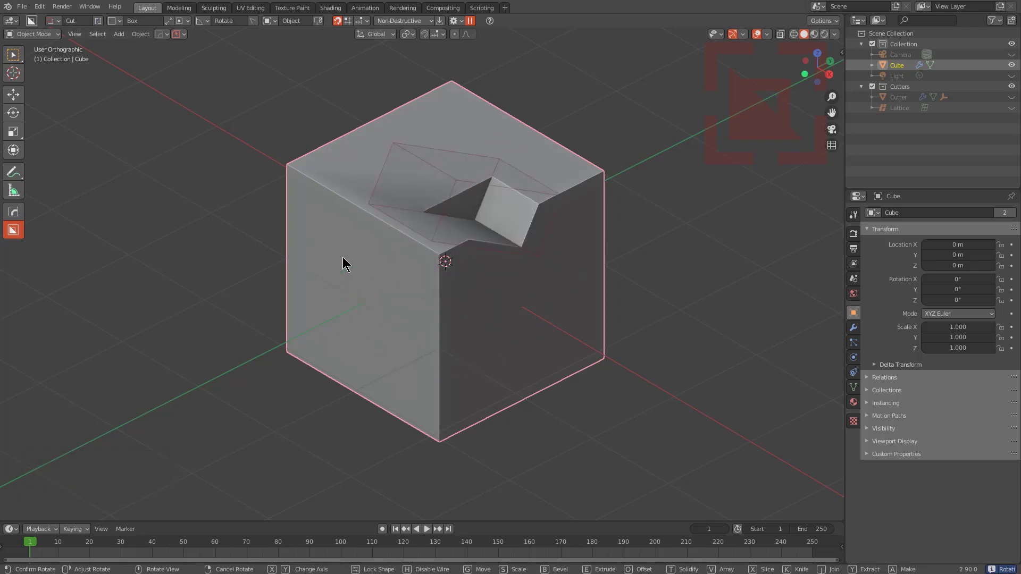
left_click(437, 201)
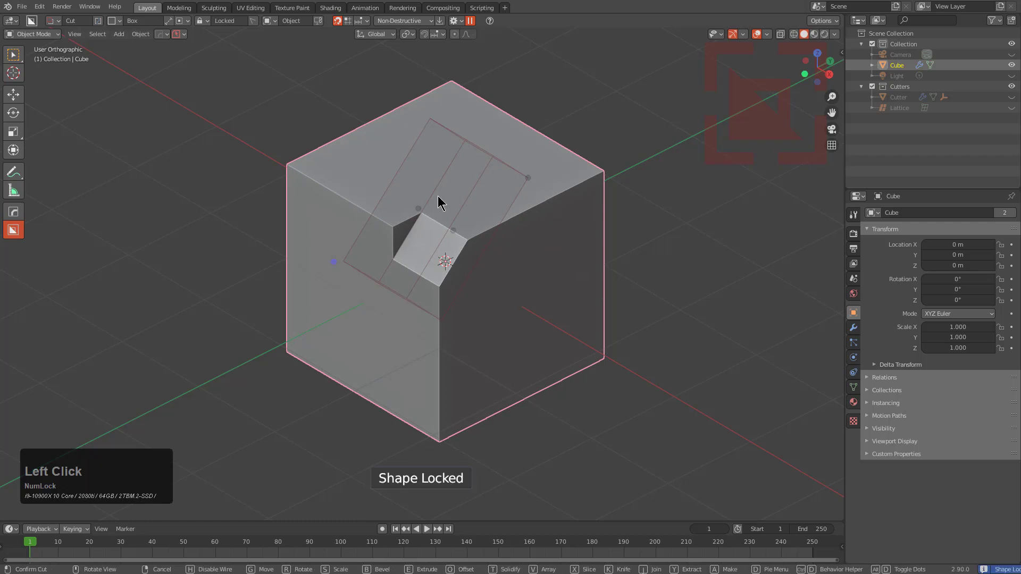
left_click(476, 185)
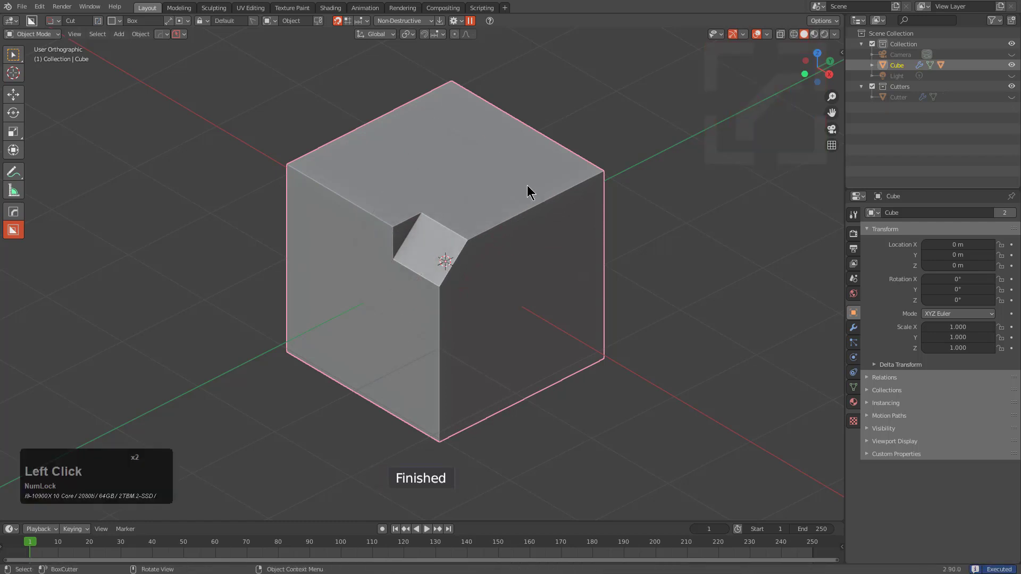
Enable the Line Box option for the box cutter, trying Wedge on and off again
key("d")
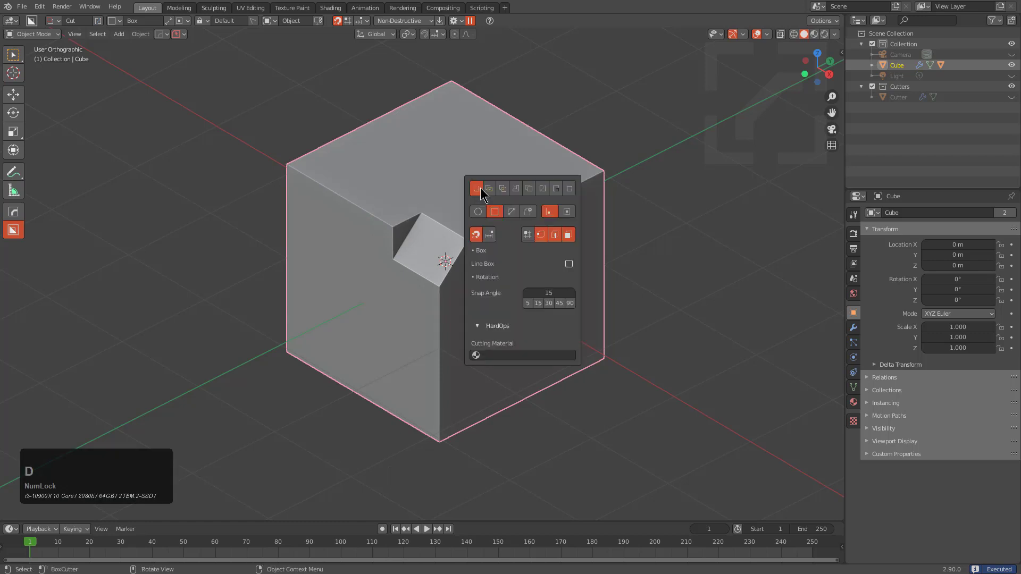
left_click_drag(496, 175, 484, 139)
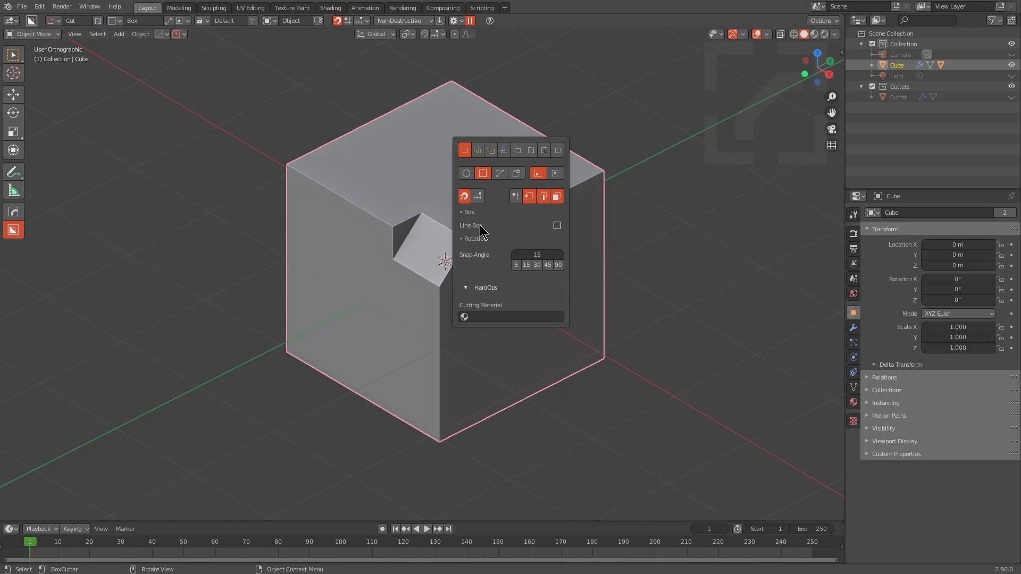
left_click(557, 225)
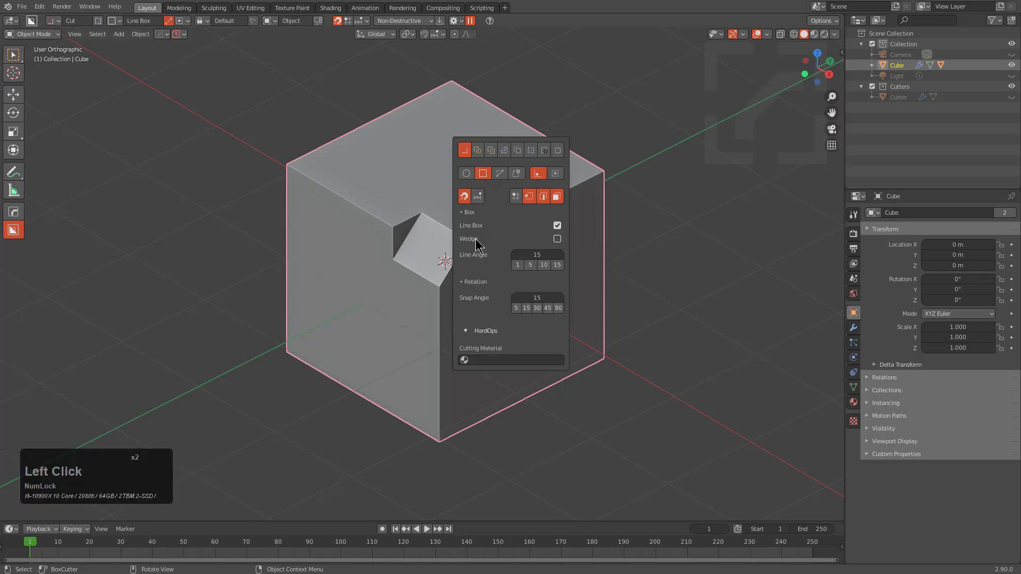
left_click(557, 239)
left_click(557, 239)
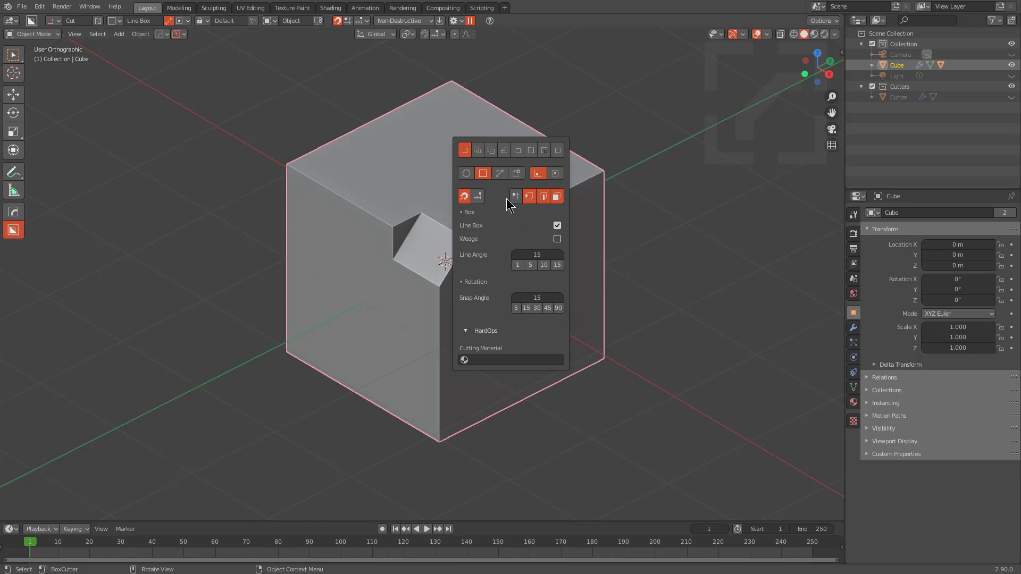
Switch the cutter to Ngon with Lasso off and outline a many-sided polygon on the cube's front-left face
left_click(500, 175)
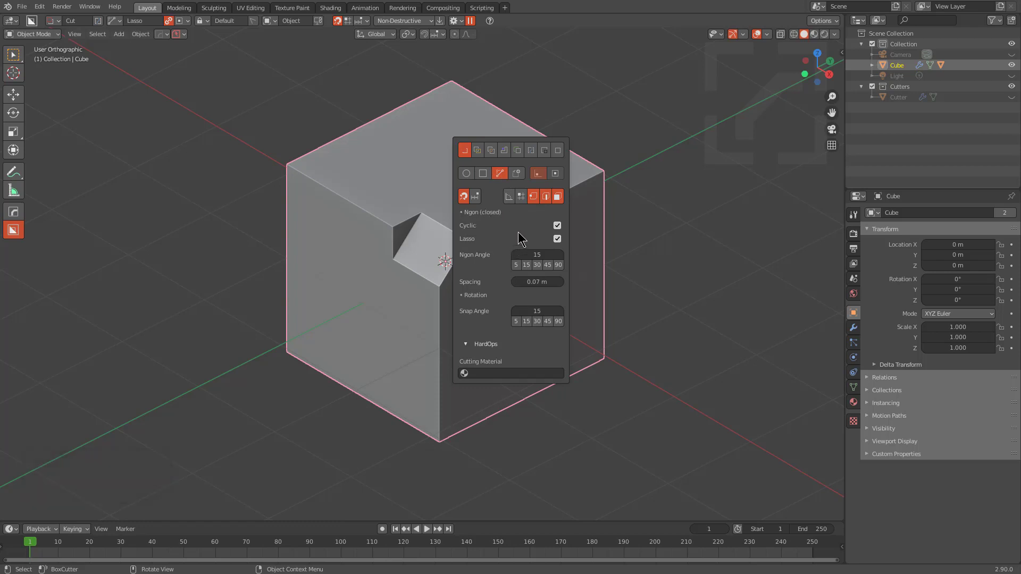
left_click(558, 239)
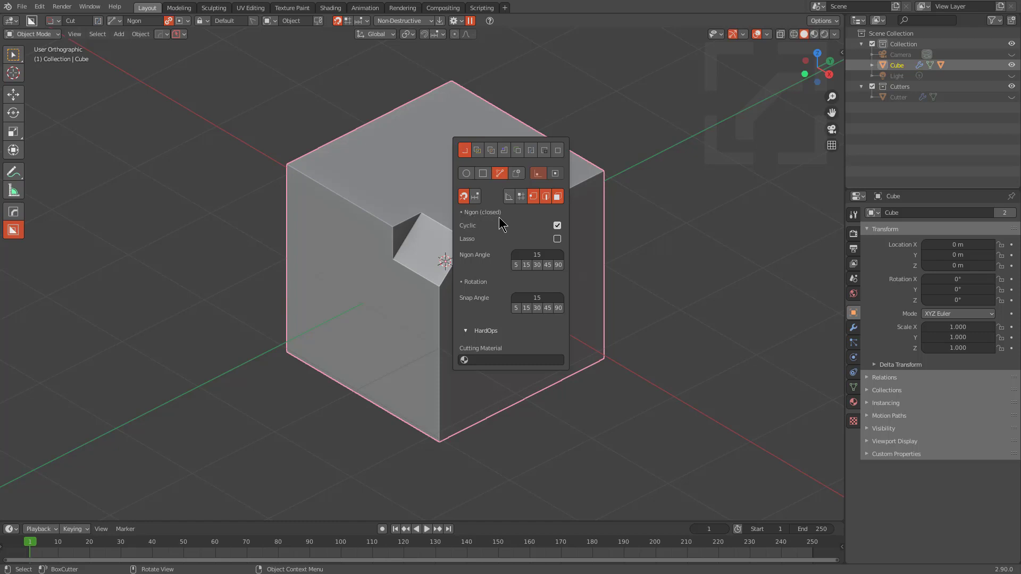
left_click(393, 267)
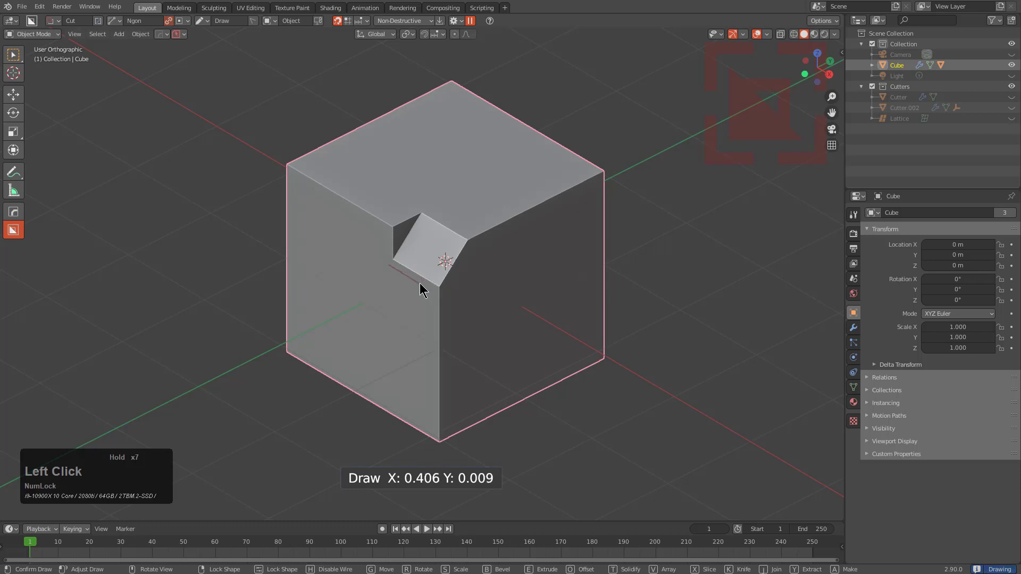
left_click(430, 318)
key("h")
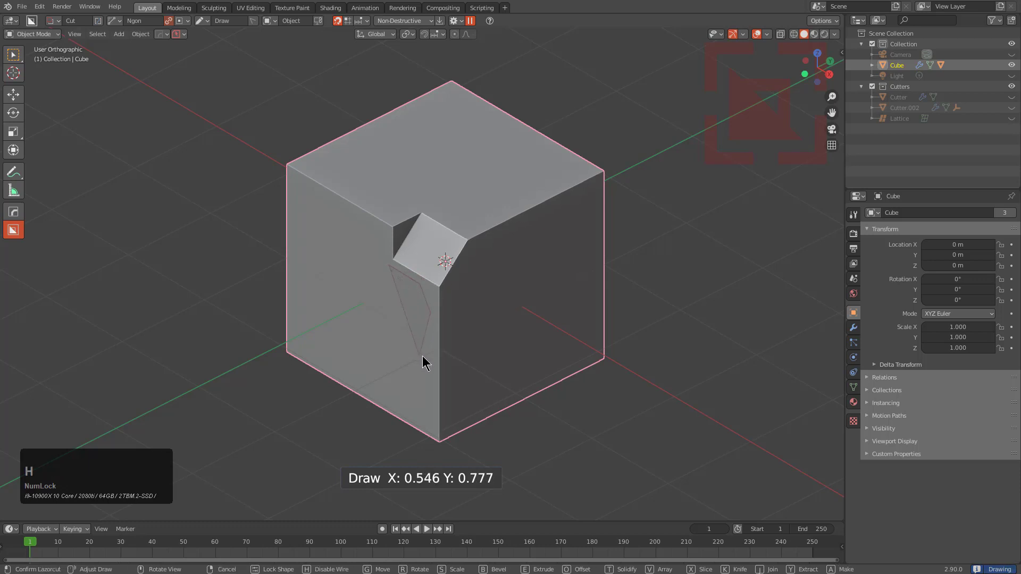
left_click(429, 359)
left_click(413, 369)
left_click(418, 409)
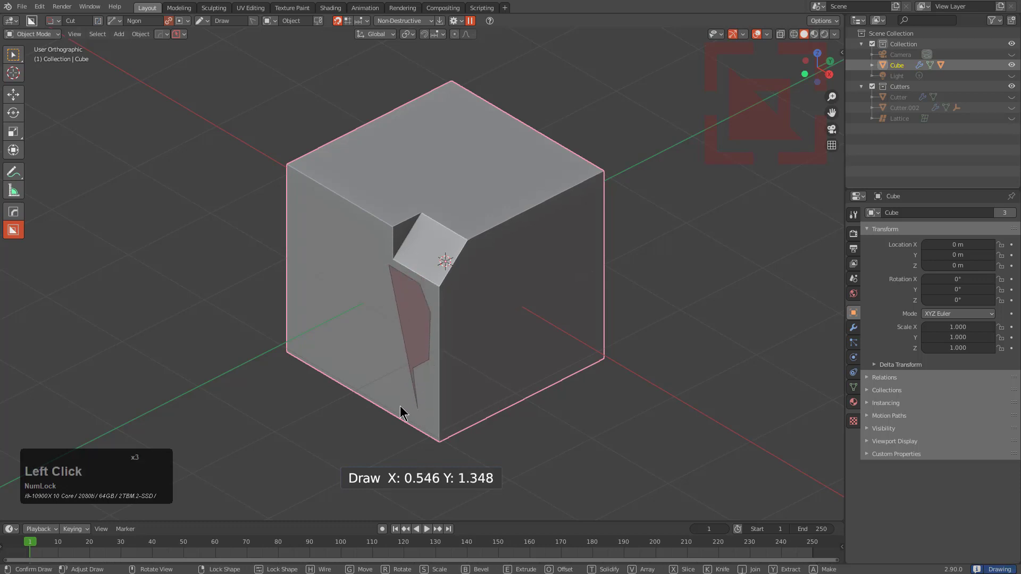
left_click(346, 379)
left_click(310, 333)
left_click(317, 250)
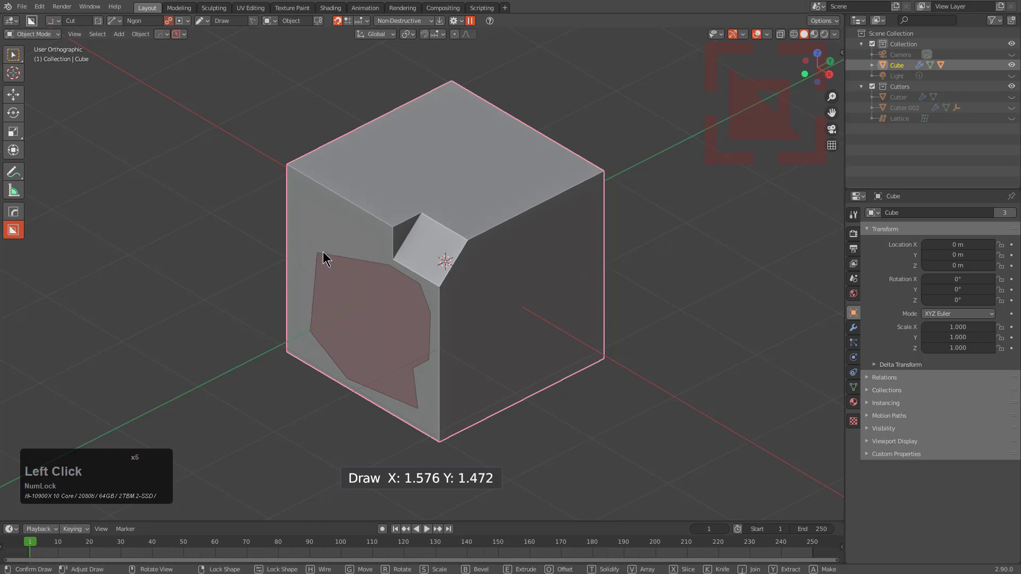
left_click(351, 233)
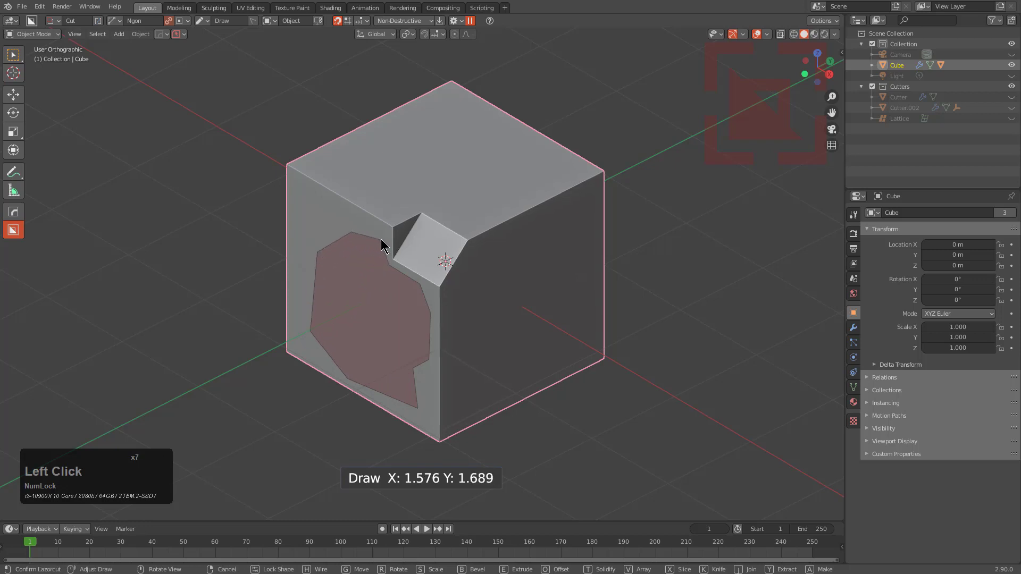
Turn off Cyclic, add a hooked inner end to the Ngon line and cut it through the cube
key("c")
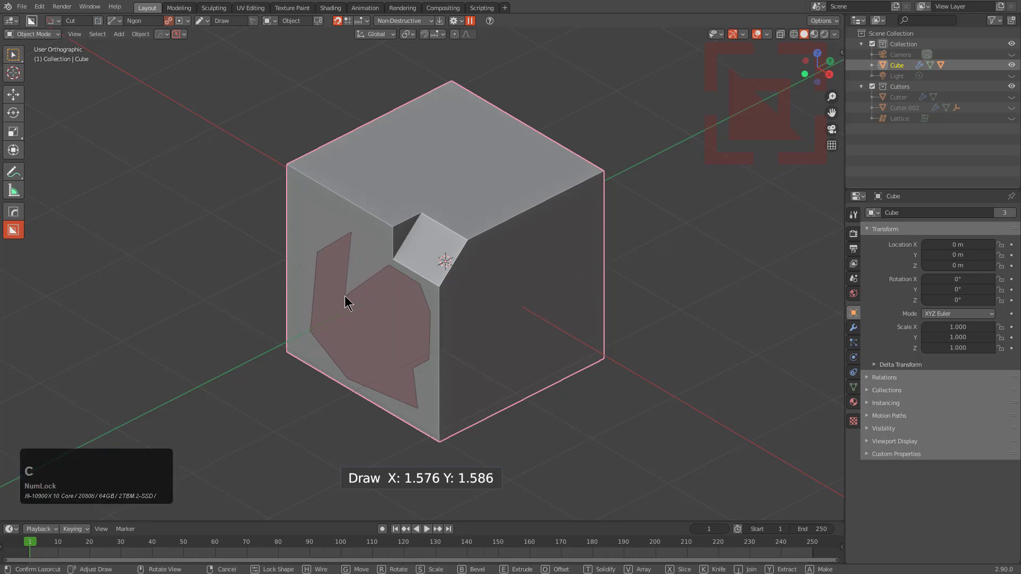
left_click(343, 314)
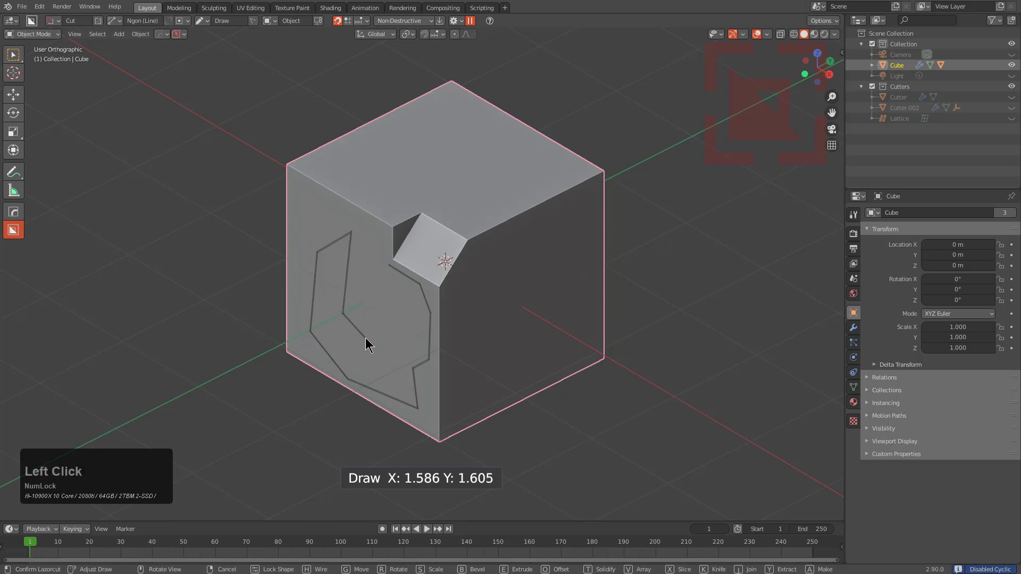
left_click(366, 339)
left_click(385, 317)
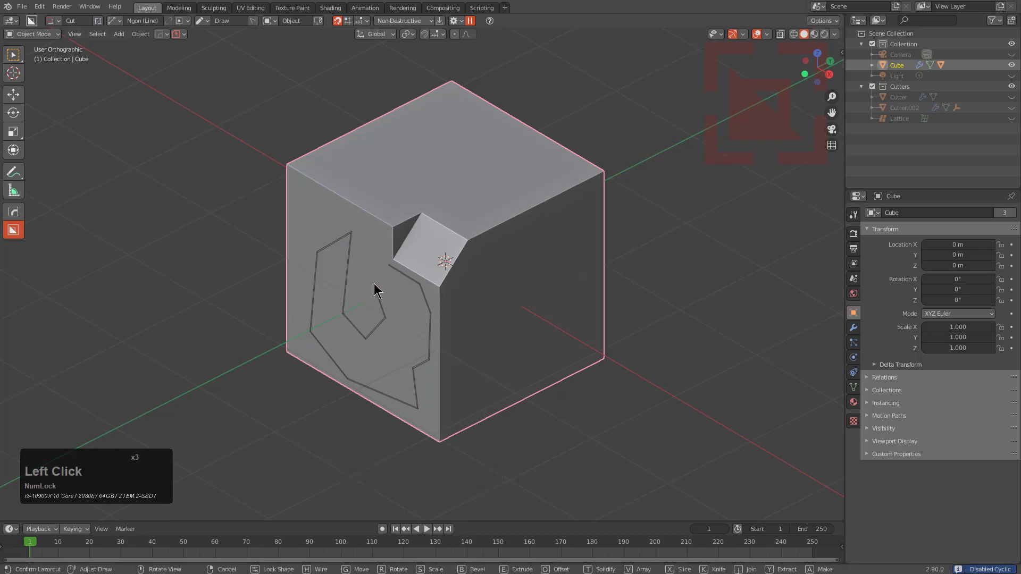
key("Tab")
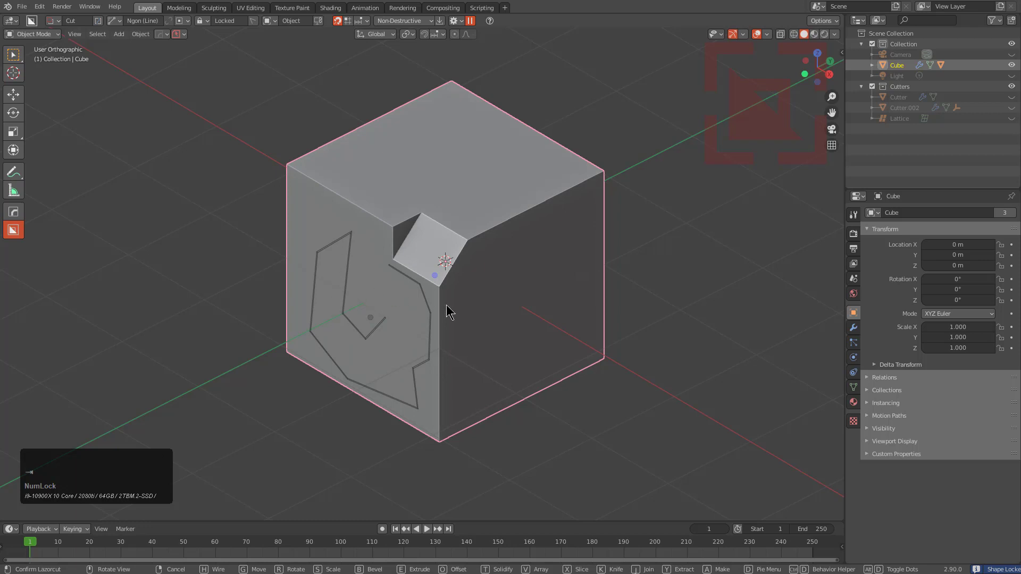
key("d")
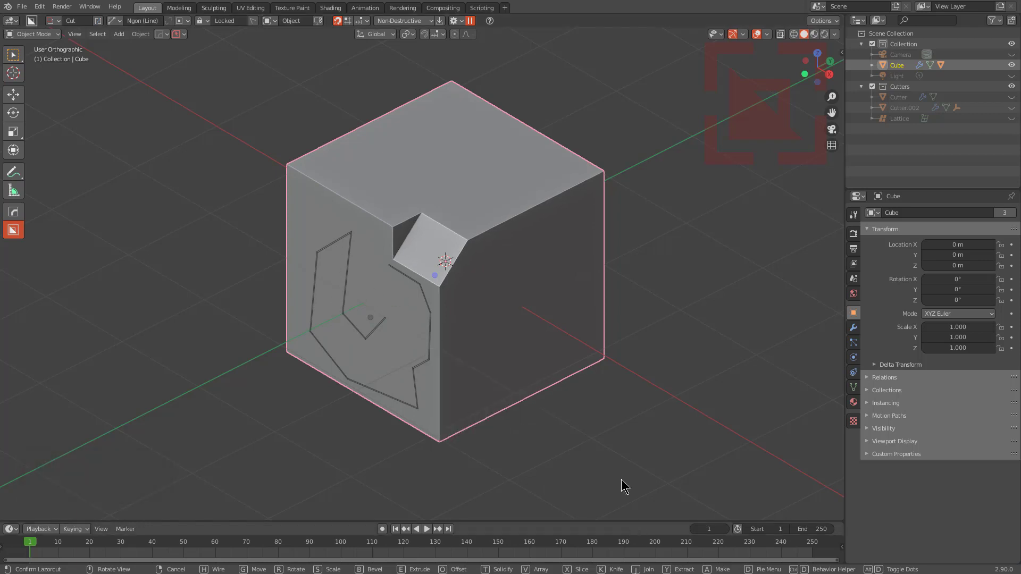
left_click(395, 307)
left_click(571, 187)
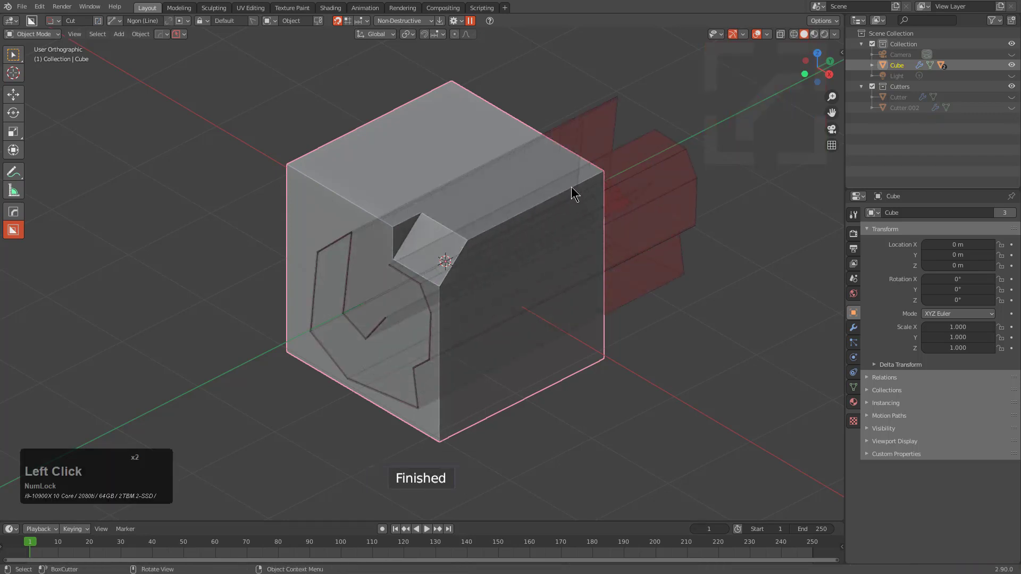
Draw an open zigzag Ngon line across the cube's top face and extrude it about 1.14 deep
key("d")
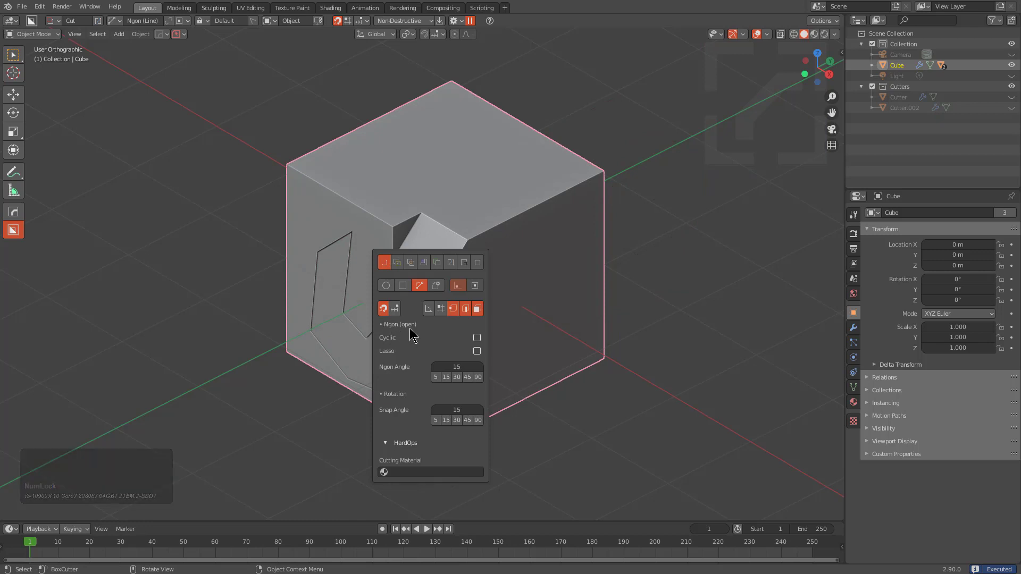
middle_click_drag(408, 148, 390, 234)
left_click_drag(390, 234, 296, 185)
left_click(348, 136)
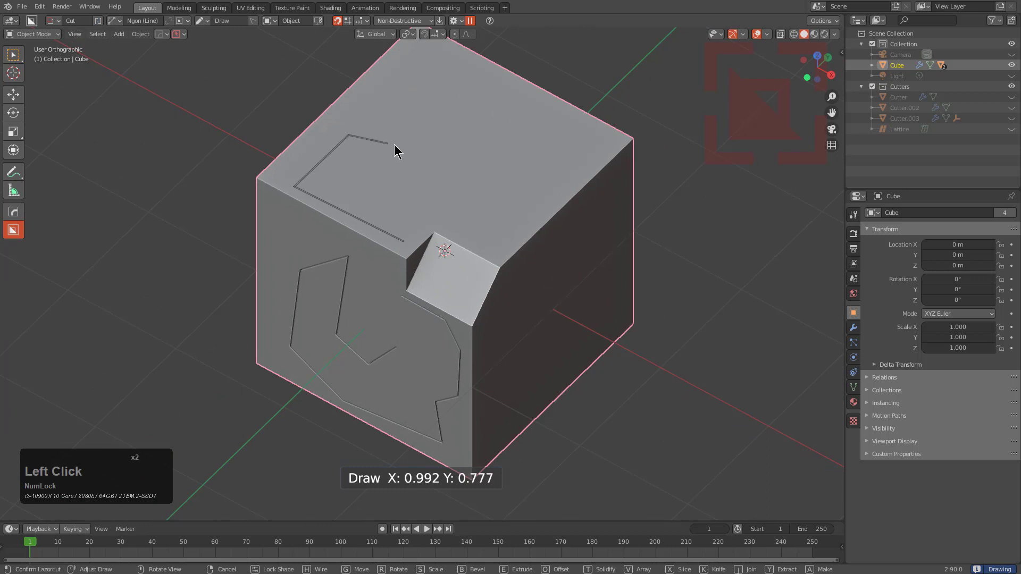
left_click(401, 158)
left_click(468, 130)
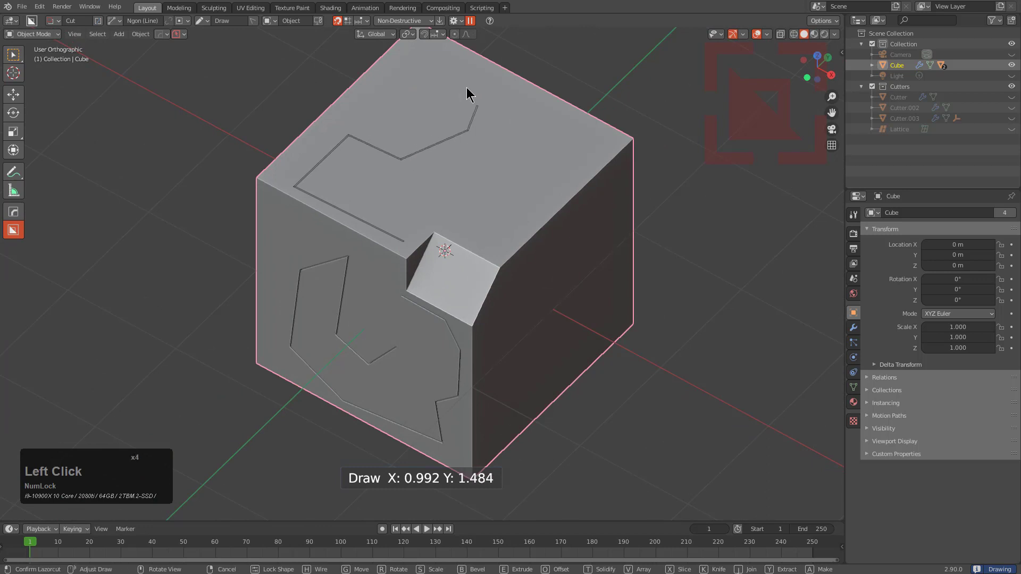
left_click(366, 81)
left_click(408, 44)
left_click(408, 44)
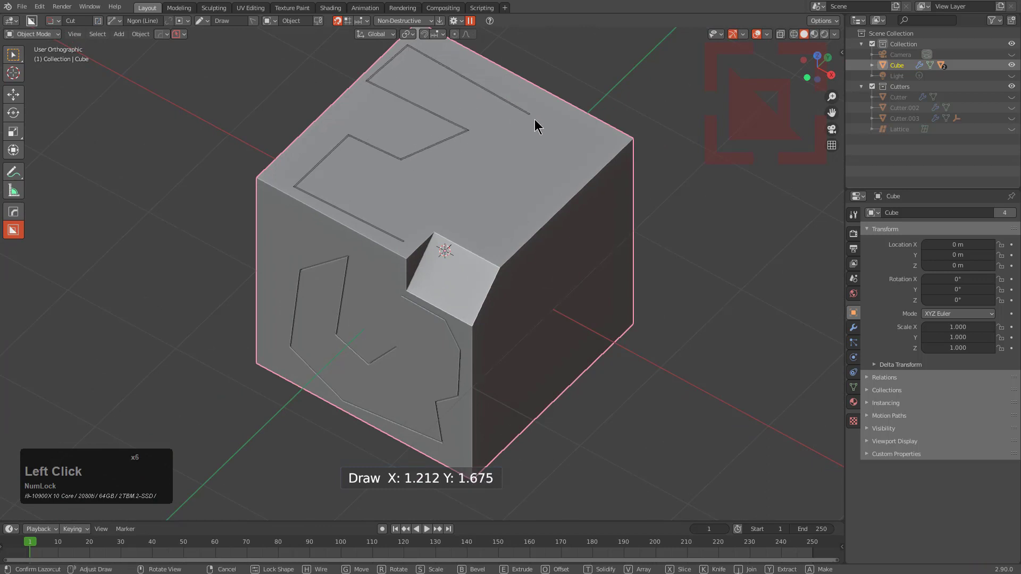
double_click(661, 201)
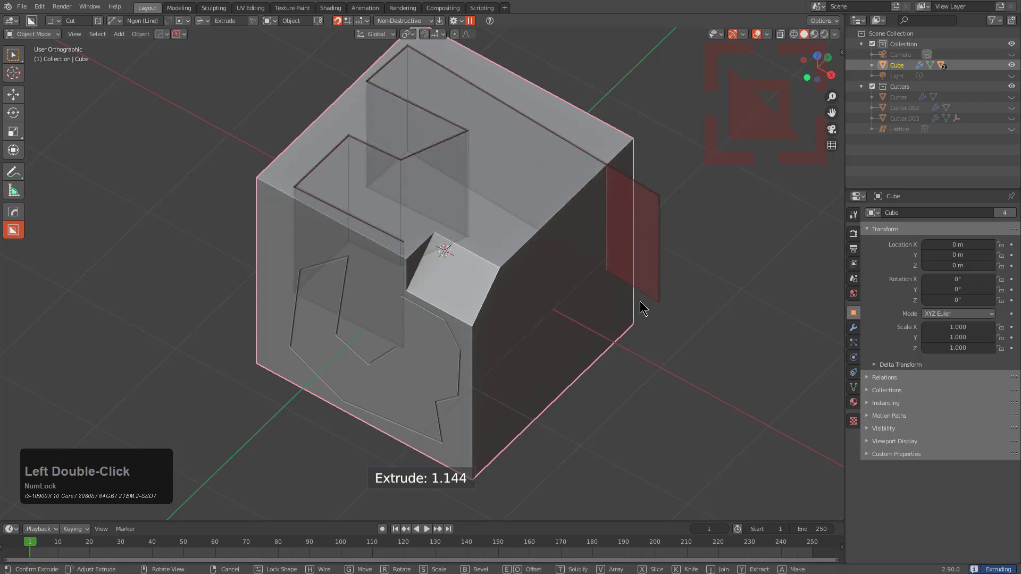
Solidify the line cutter to about 0.16 thickness, shift it slightly and apply the cut to the top face
key("t")
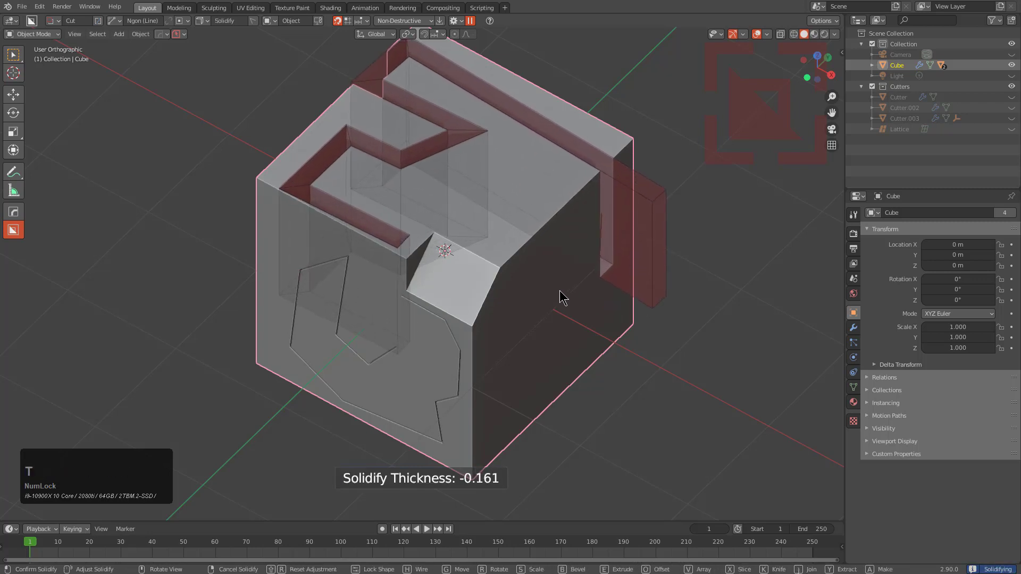
left_click(549, 291)
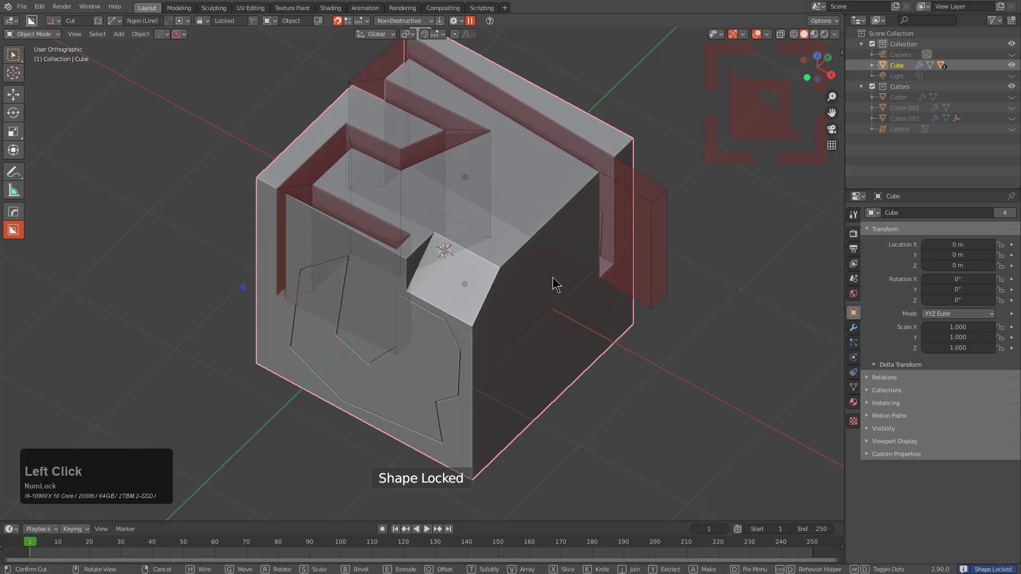
key("g")
left_click(548, 271)
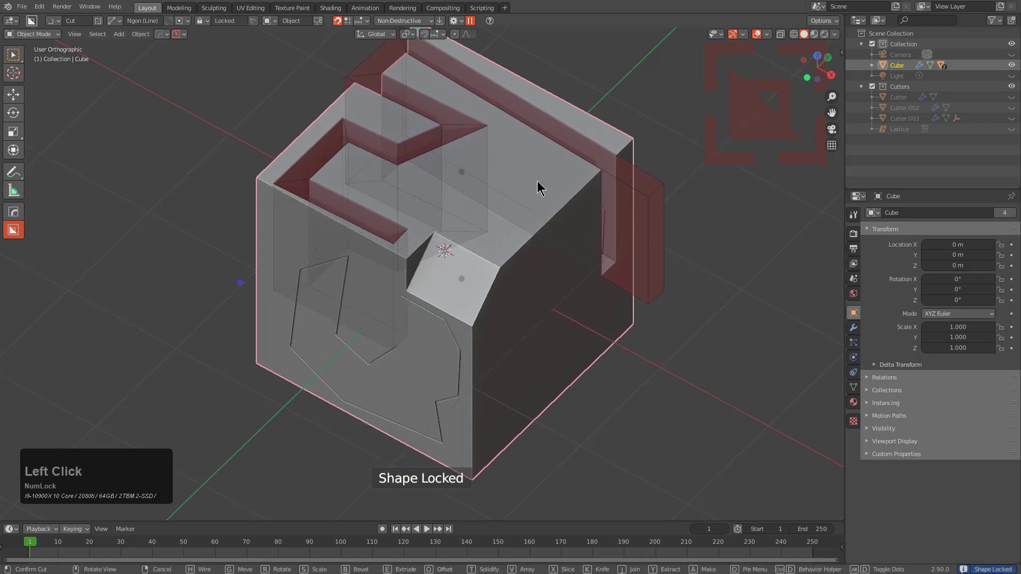
left_click(579, 179)
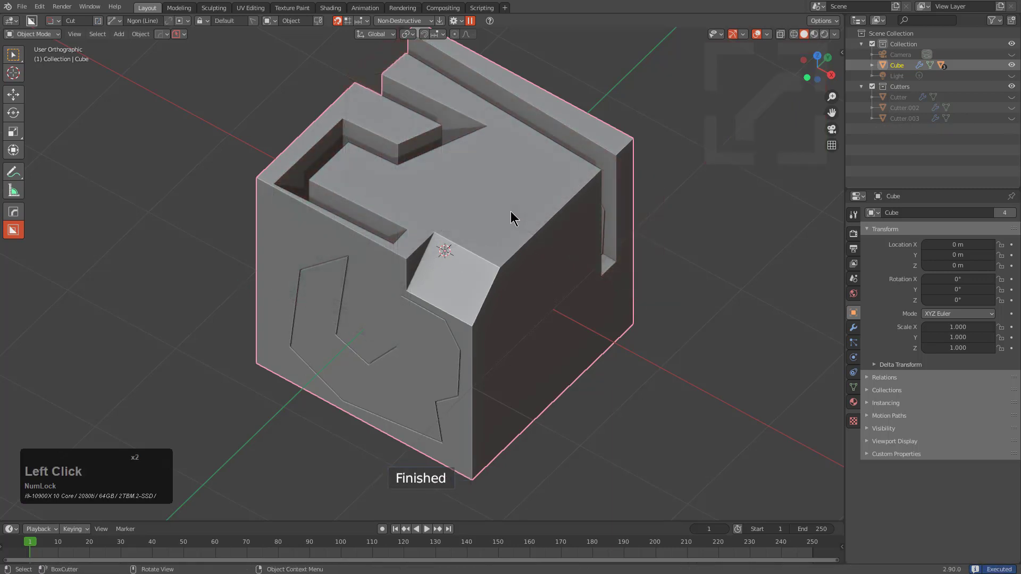
Switch the cutter shape from Ngon to Custom in the behavior helper
key("d")
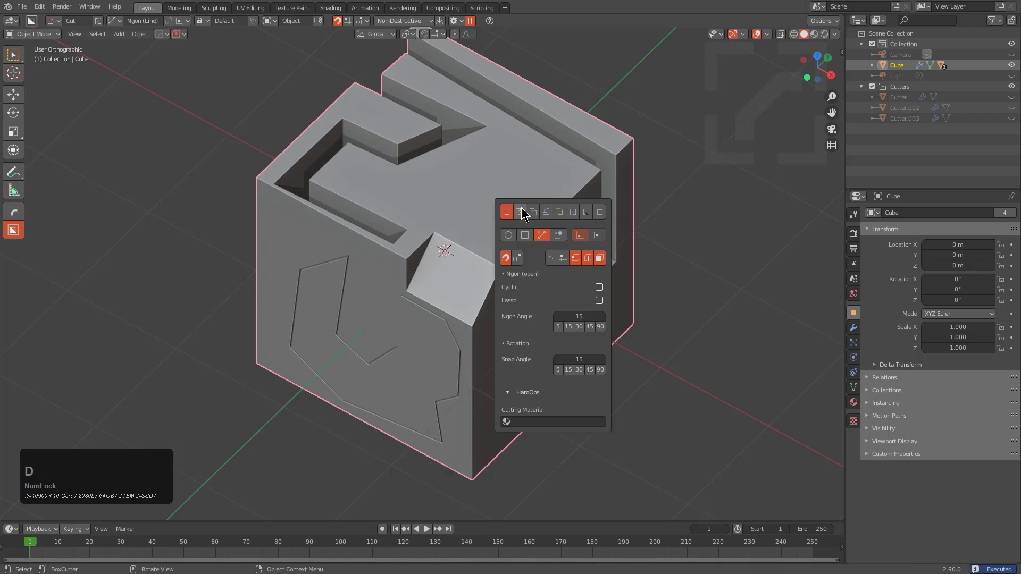
left_click_drag(527, 207, 507, 173)
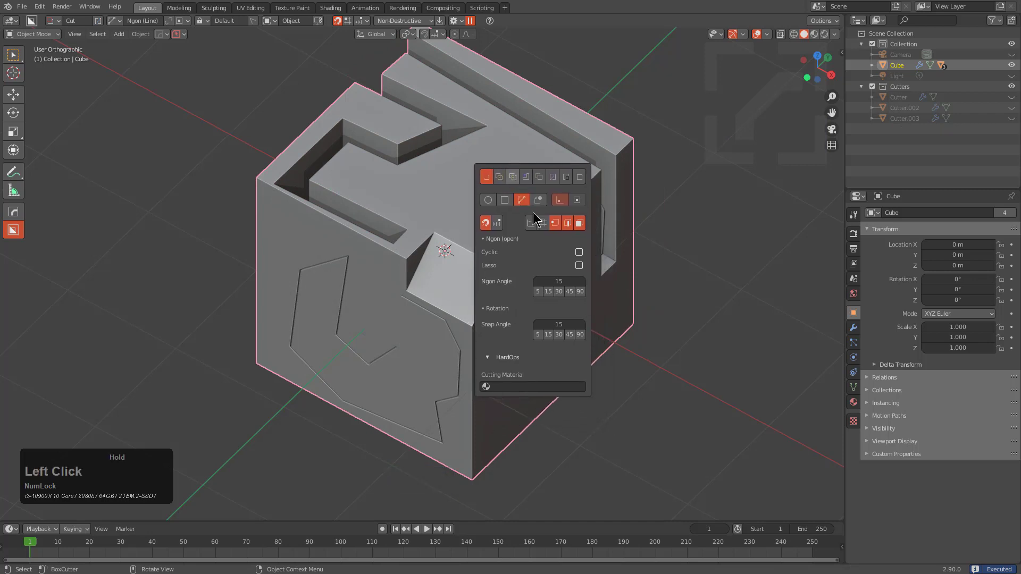
left_click(537, 202)
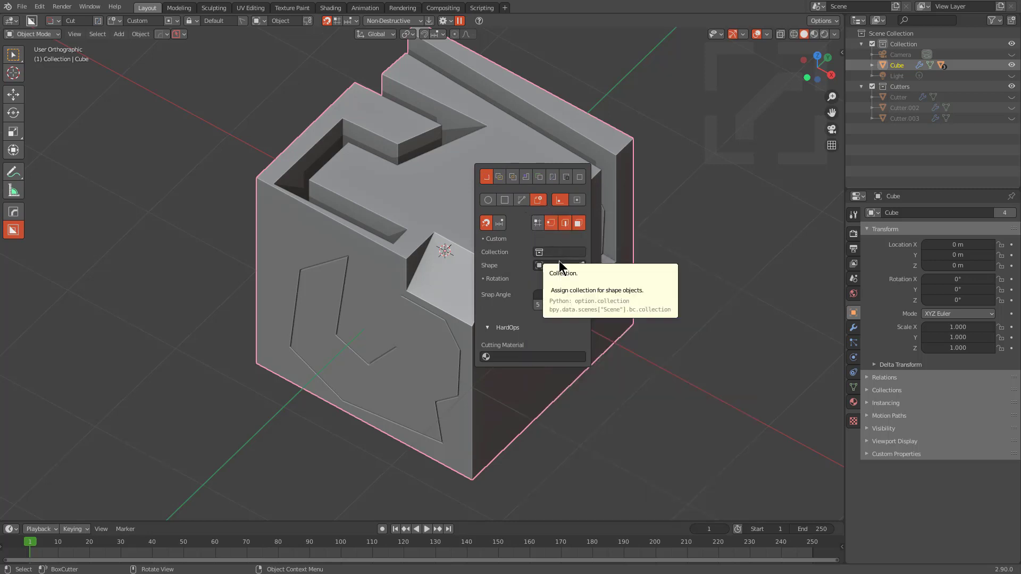
Set the circle cutter to 32 vertices and switch the cutter shape back to the line box
left_click(489, 200)
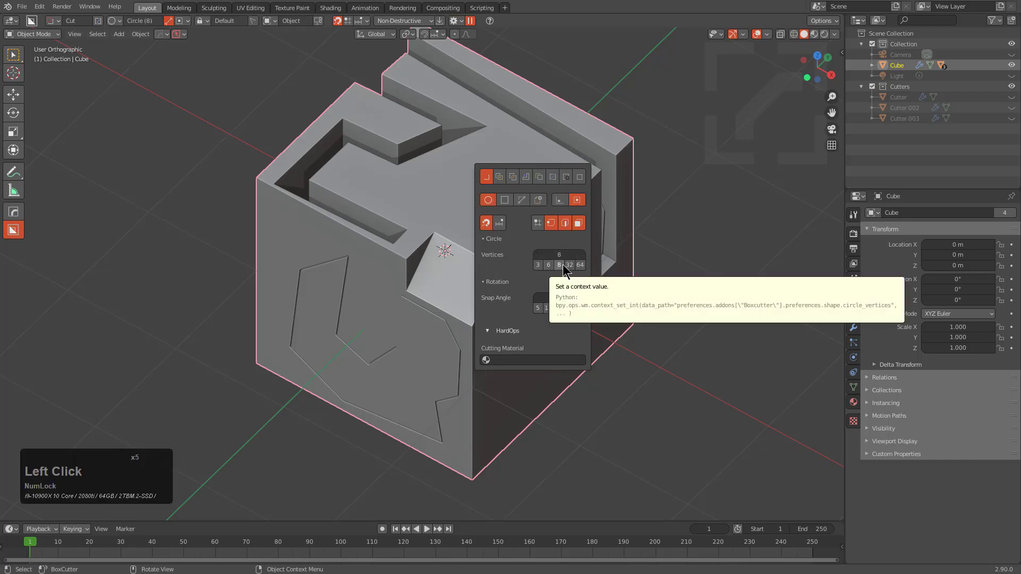
left_click(563, 265)
left_click(568, 264)
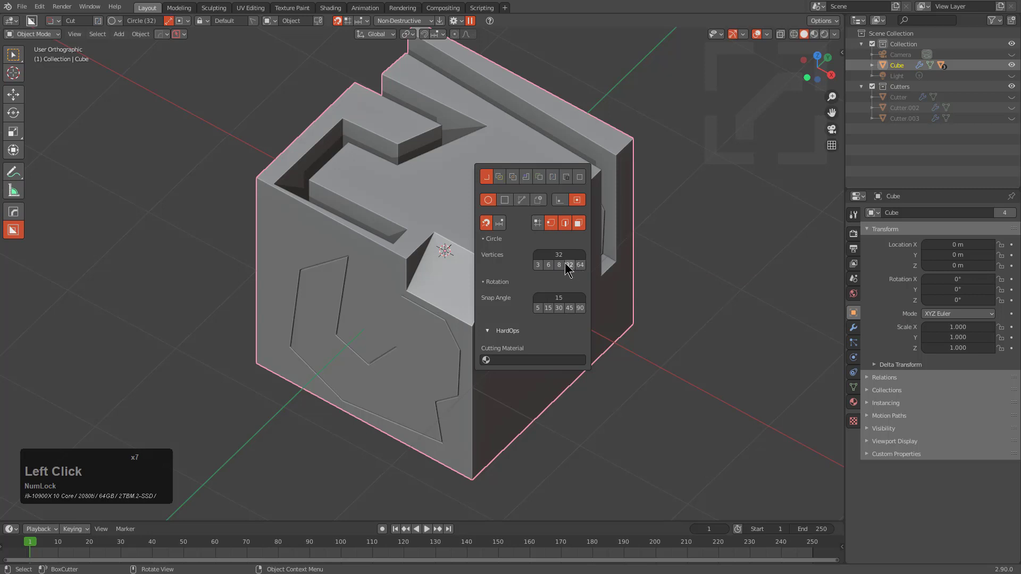
left_click(561, 265)
left_click(551, 266)
left_click(567, 266)
left_click(504, 200)
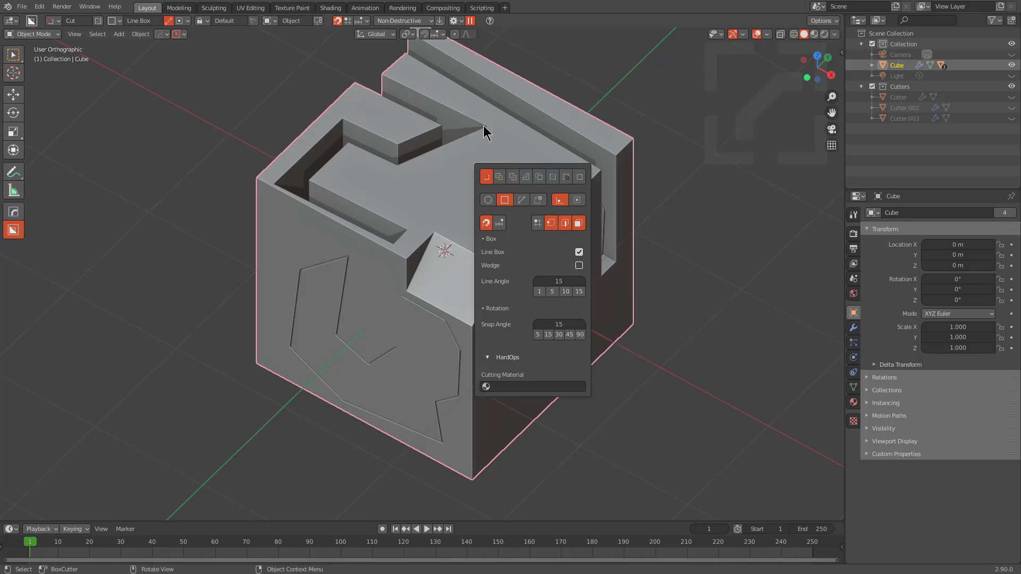
Cut two line box pockets along the sloped face by the cube's near corner, extruding the first about 0.35
left_click(435, 259)
left_click(487, 287)
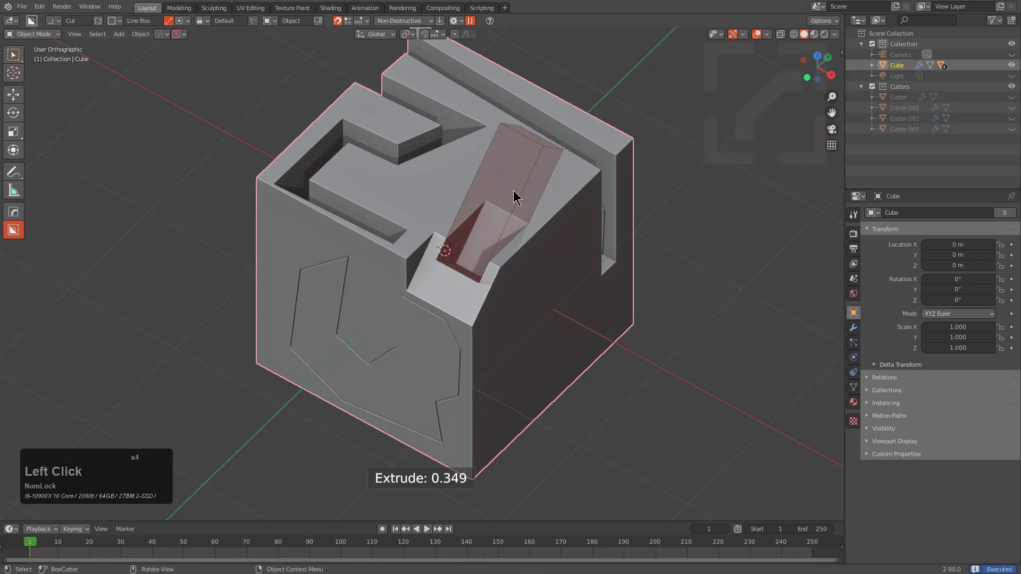
left_click(504, 199)
left_click_drag(501, 200, 532, 220)
left_click(507, 230)
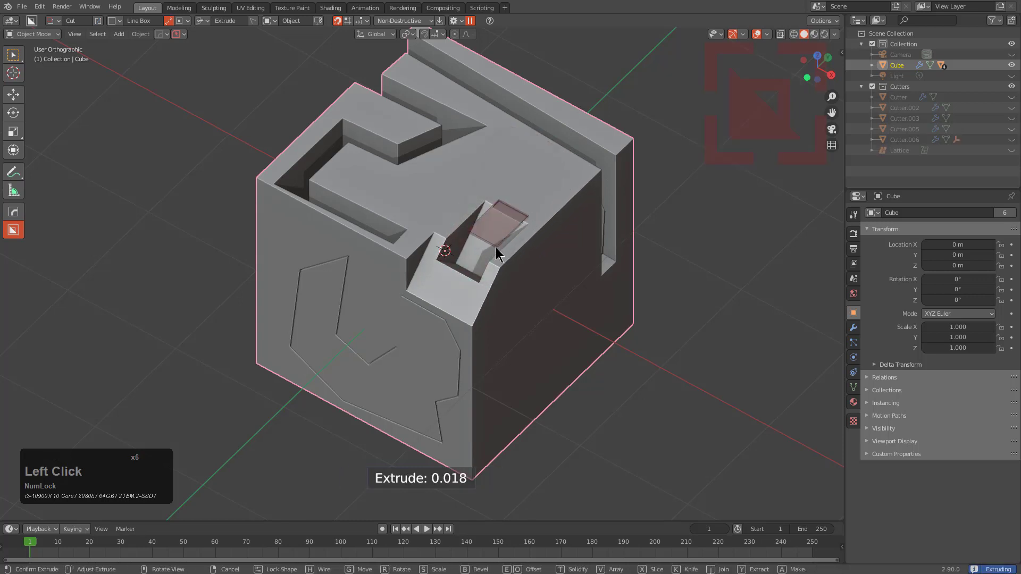
left_click(496, 254)
Cut two stepped line boxes into the lower part of the sloped face, the second about 0.21 by 0.10
mouse_move(420, 286)
left_mouse_down("ctrl")
mouse_move(470, 313)
mouse_move(462, 305)
left_mouse_up("ctrl")
left_click(420, 392)
left_click(434, 385)
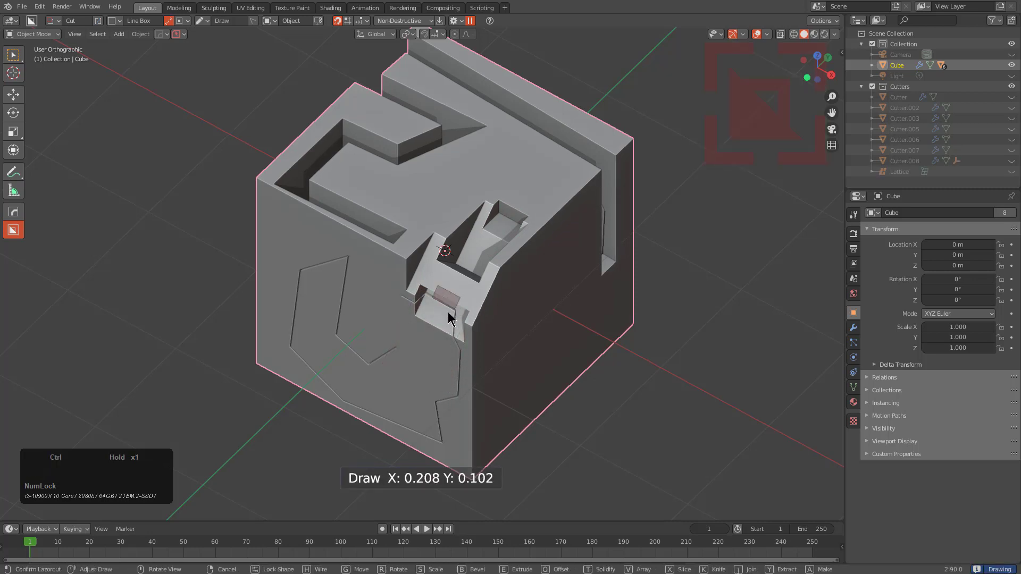
left_click(448, 316)
left_click(460, 176)
Cut overlapping line boxes into the middle of the cube's top face to form a jagged pocket
mouse_move(421, 180)
left_mouse_down()
mouse_move(458, 170)
mouse_move(442, 167)
mouse_move(448, 195)
mouse_move(472, 192)
mouse_move(456, 205)
left_mouse_up()
left_click(463, 206)
left_click(448, 194)
left_click(468, 184)
left_click(459, 183)
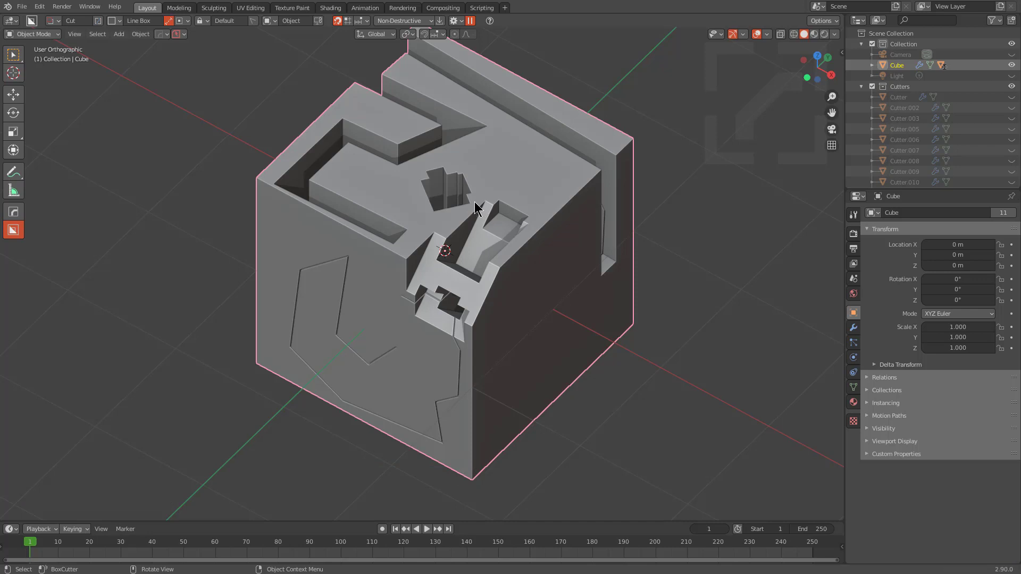
Switch the cutter shape to circle, draw a large circle on the top face, extrude it about 0.76 and lock it
key("d")
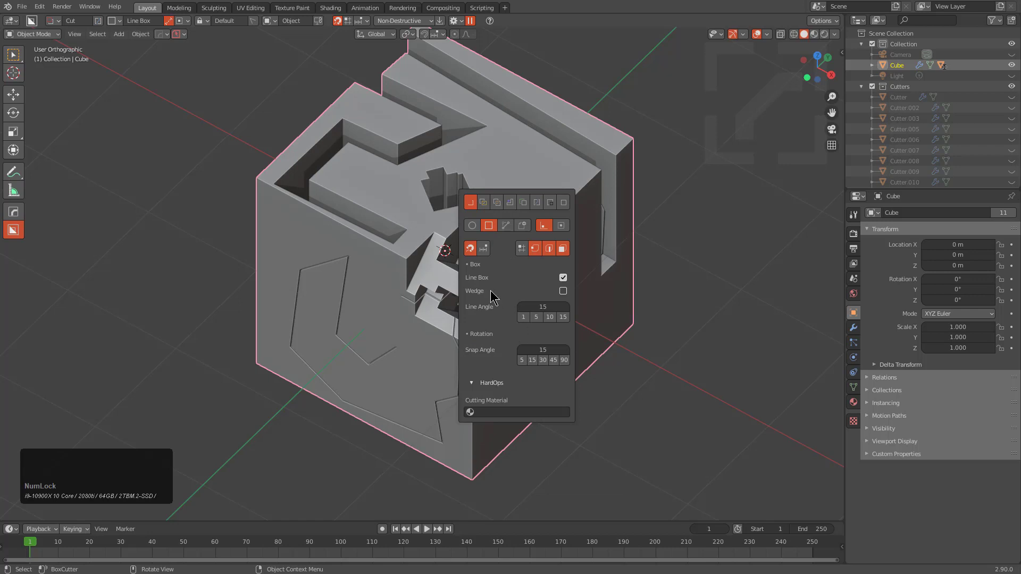
left_click(474, 227)
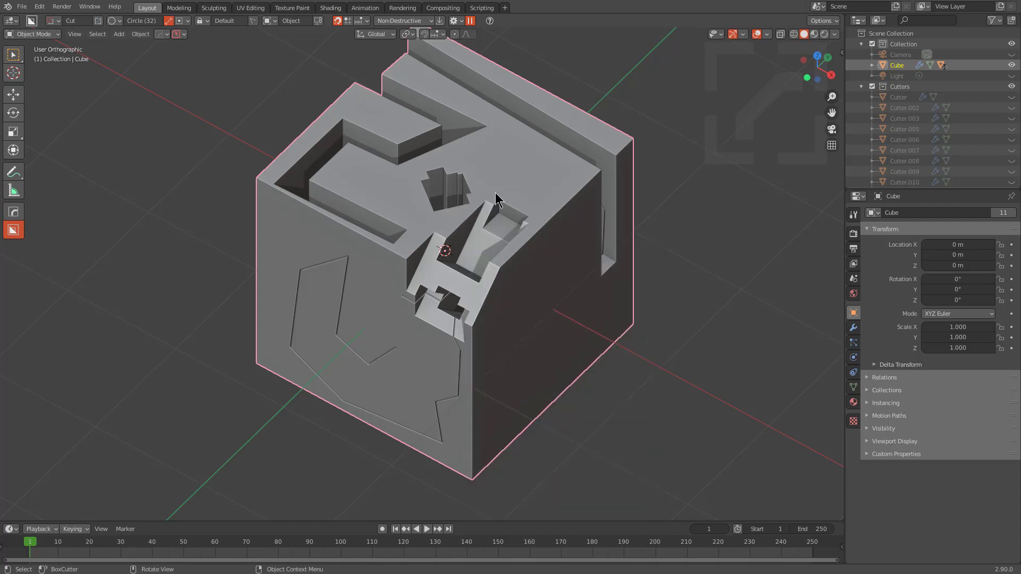
left_click(534, 164)
left_click(562, 237)
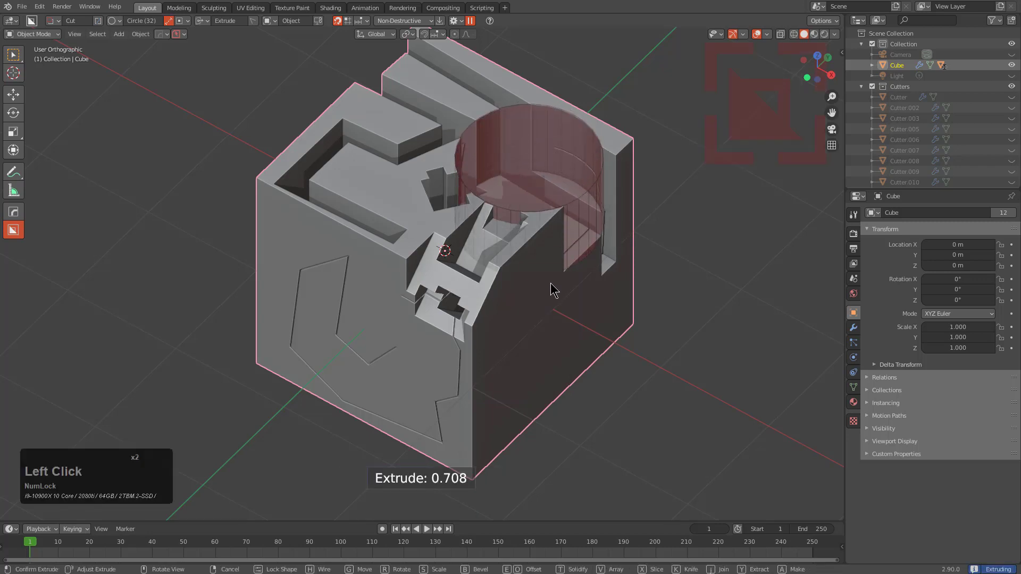
key("Tab")
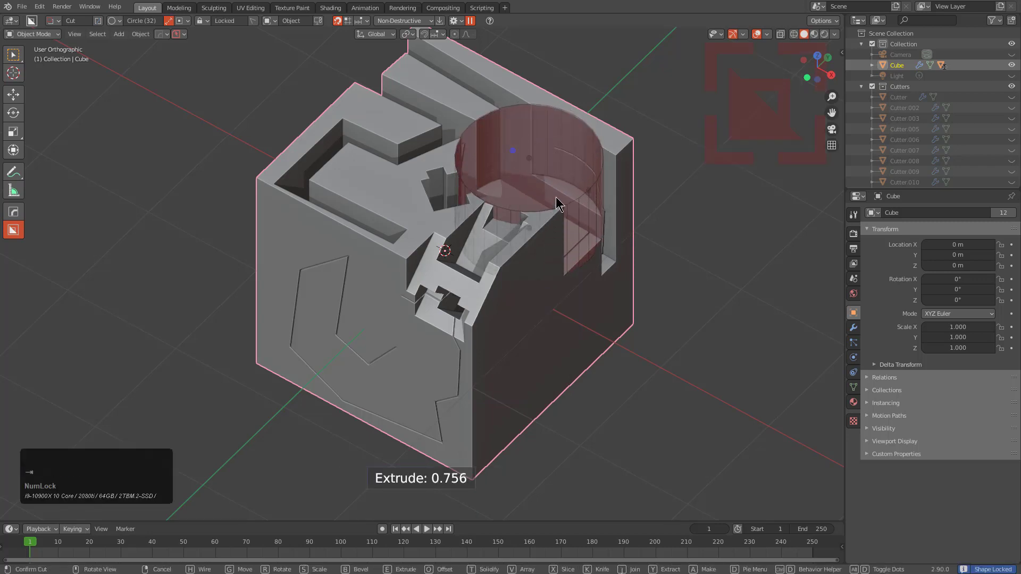
Change the locked circle cutter to Intersect mode and extend its bottom deeper through the cube
key("ctrl+d")
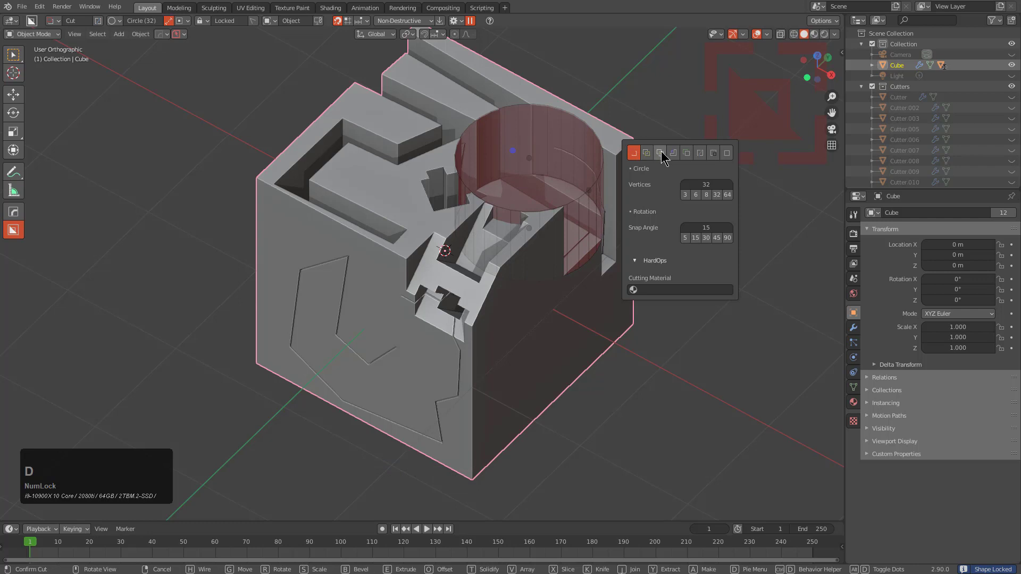
left_click(660, 153)
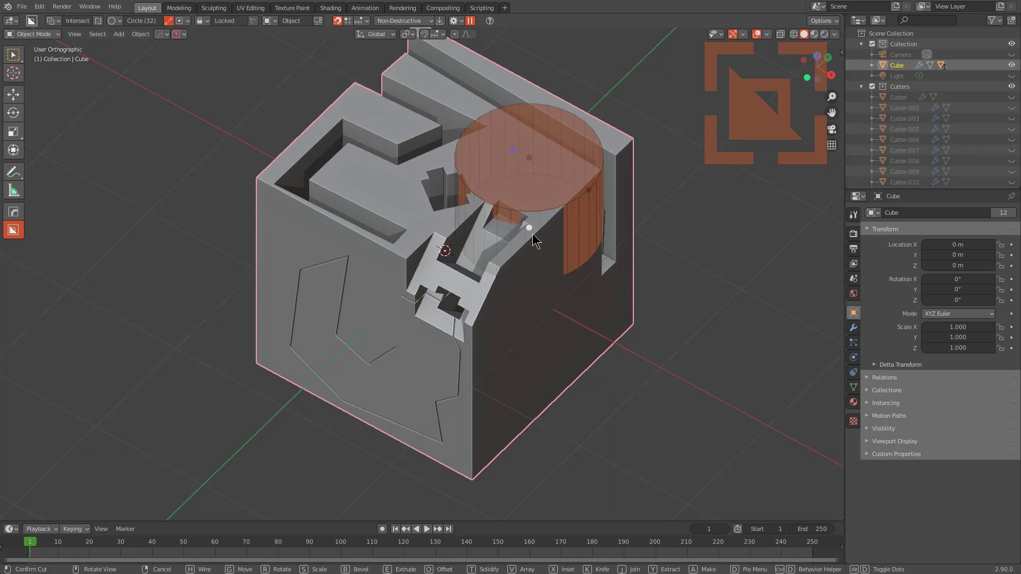
left_click_drag(531, 231, 548, 319)
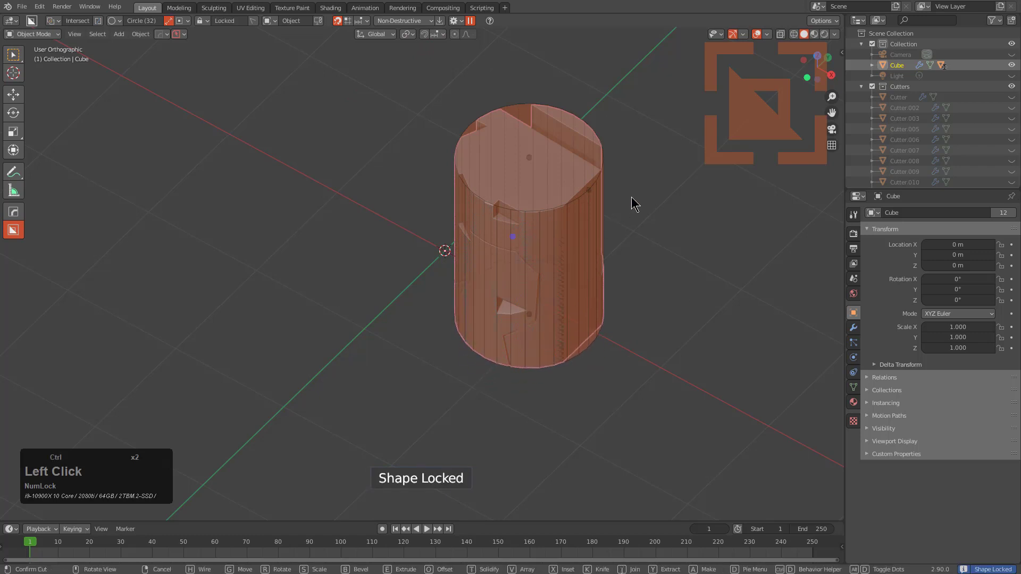
Try the circle cutter in Cut and Intersect modes, set it to Join and offset its top above the cube's face
key("d")
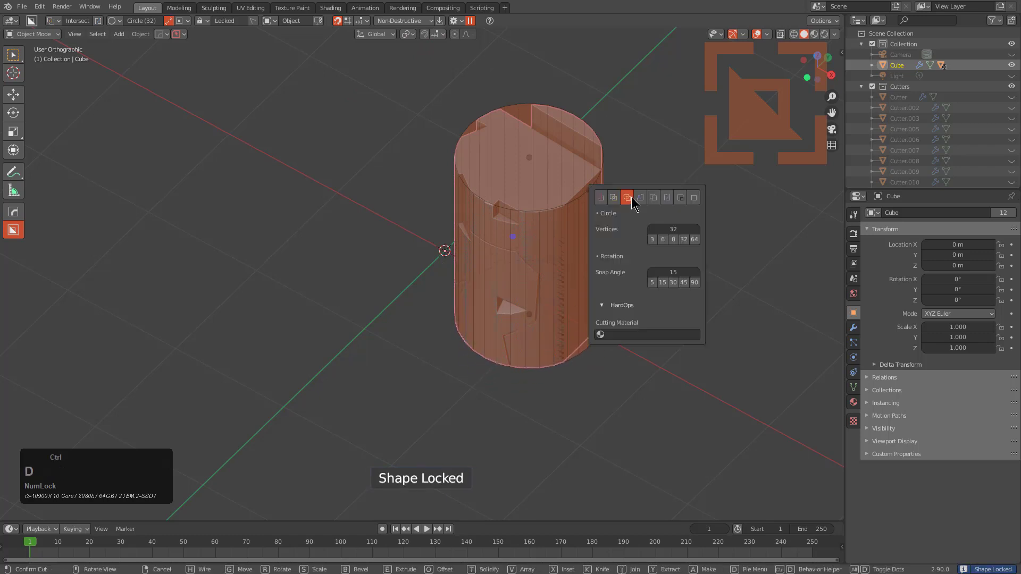
left_click(600, 198)
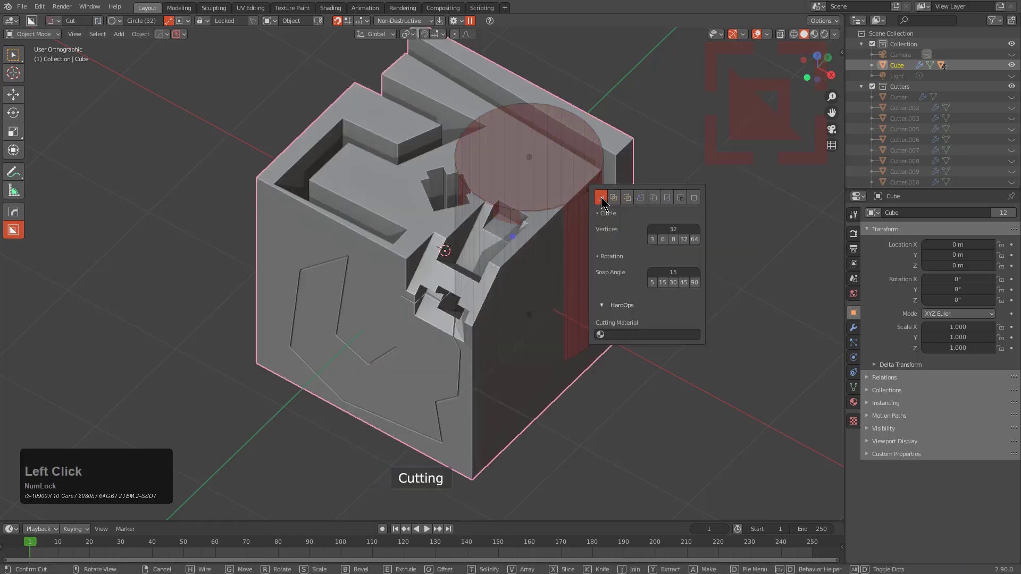
left_click(628, 198)
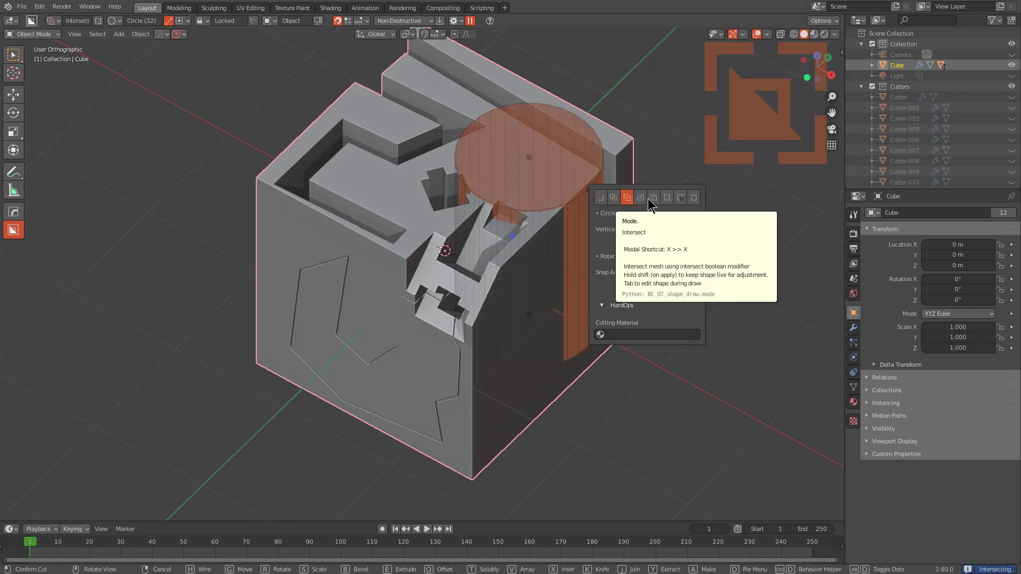
left_click(654, 198)
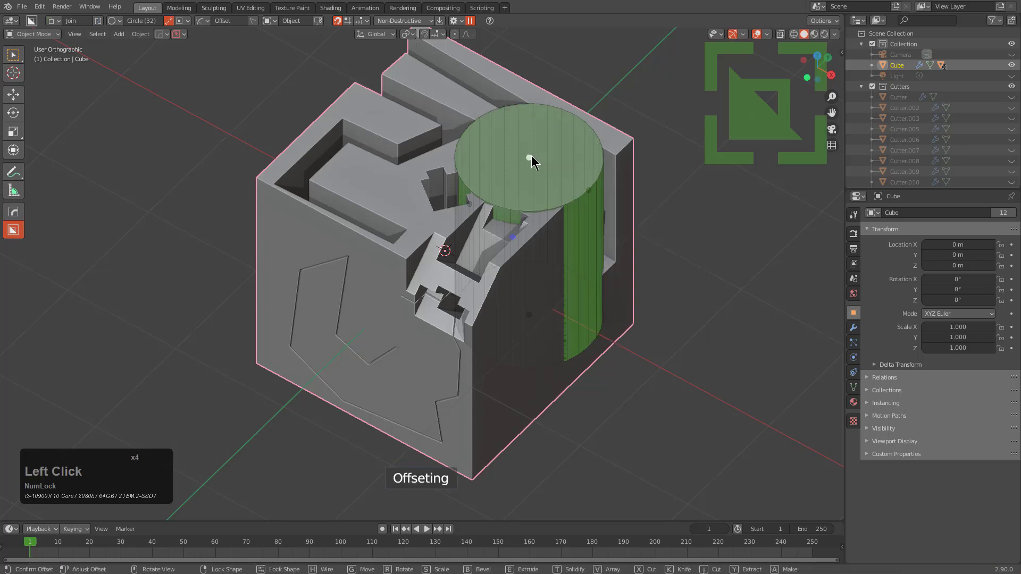
left_click(640, 161, "ctrl")
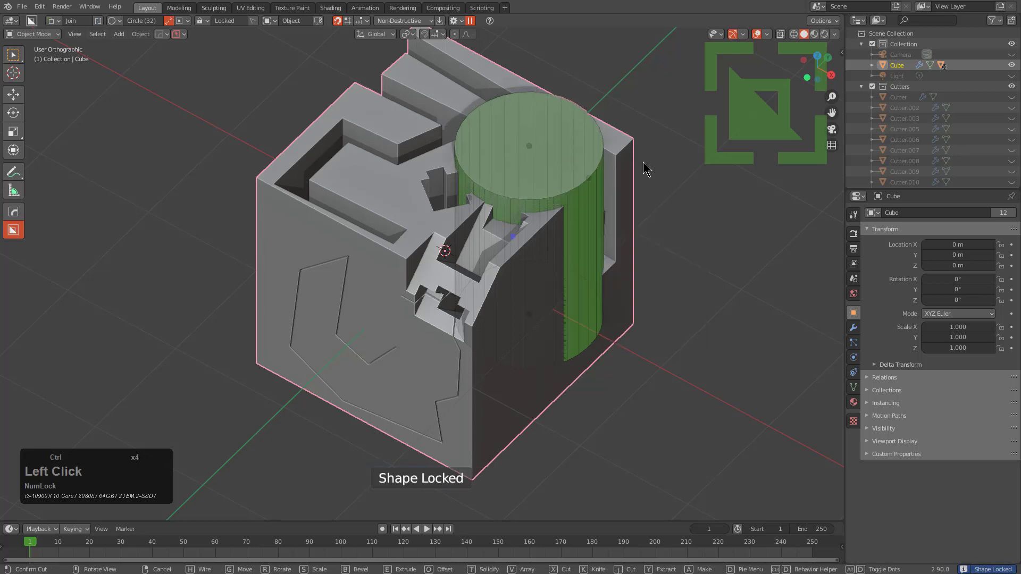
Try Knife mode on the circle cutter, return it to Join and lengthen the cylinder at both ends
key("ctrl+d")
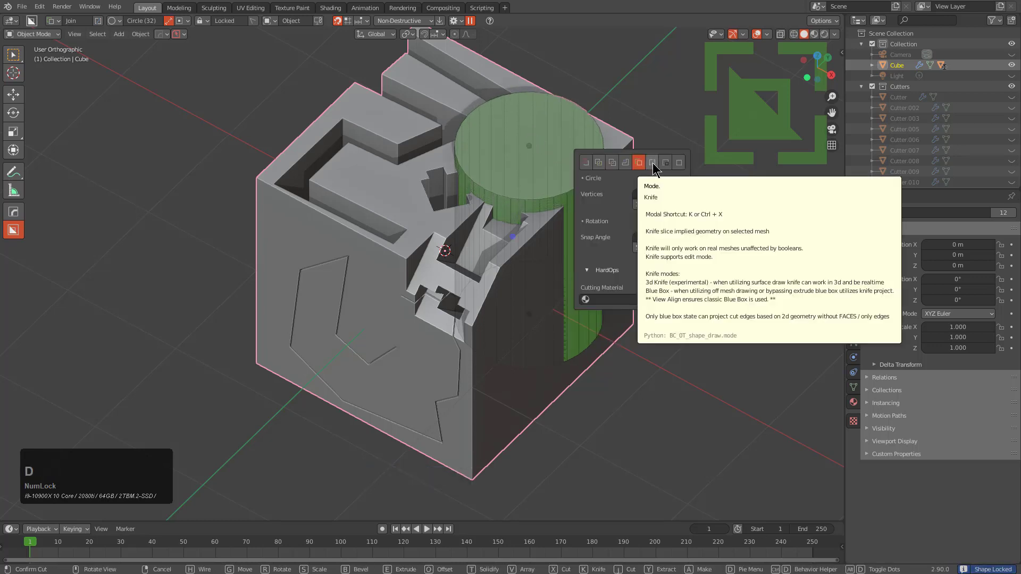
left_click(653, 166)
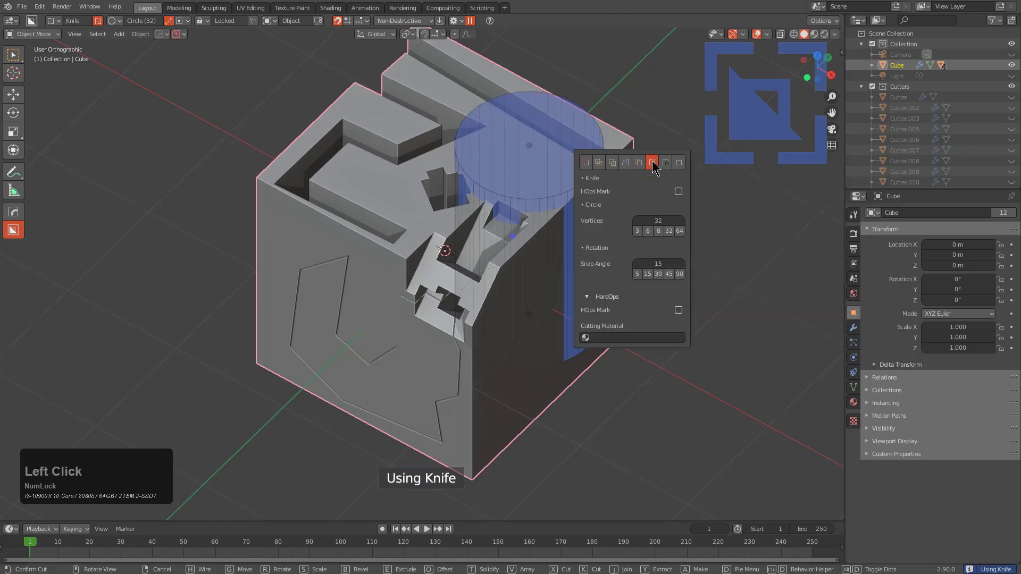
left_click(641, 163)
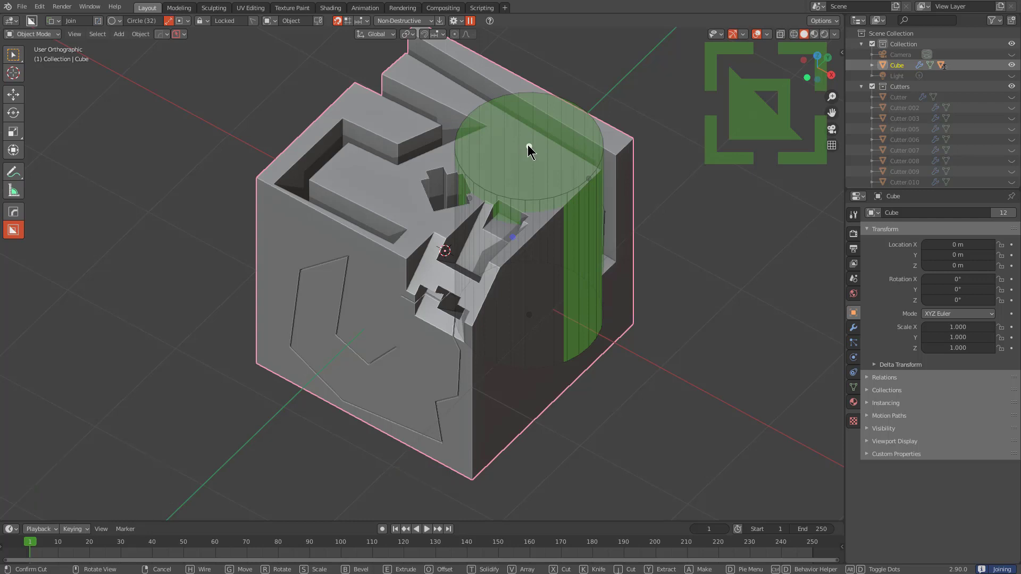
left_click_drag(530, 150, 528, 143)
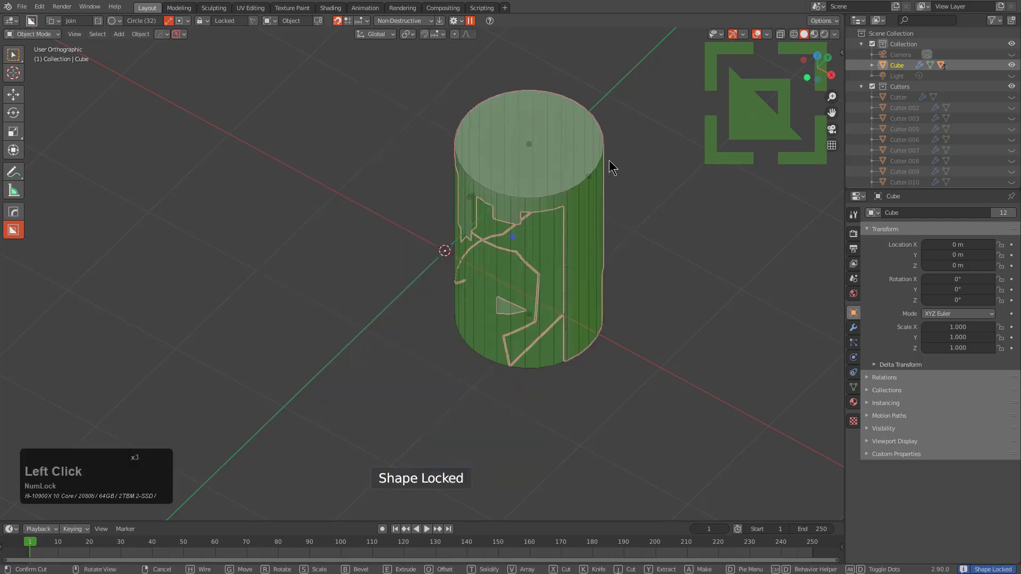
left_click_drag(531, 318, 593, 257)
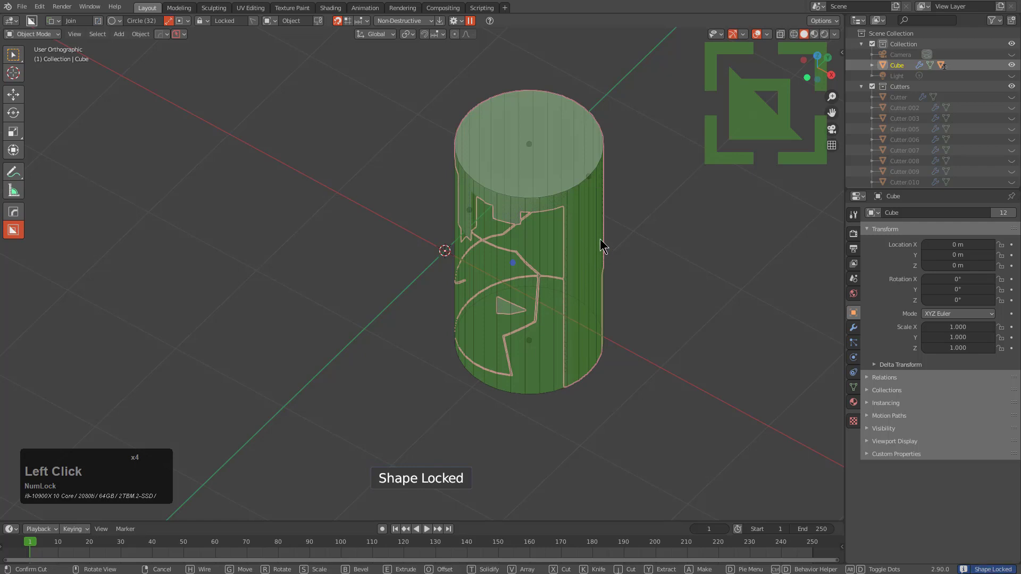
Raise the joined cylinder's vertex count and bring it back to 32
scroll(600, 241, "up", 3, "shift")
scroll(600, 240, "down", 2, "shift")
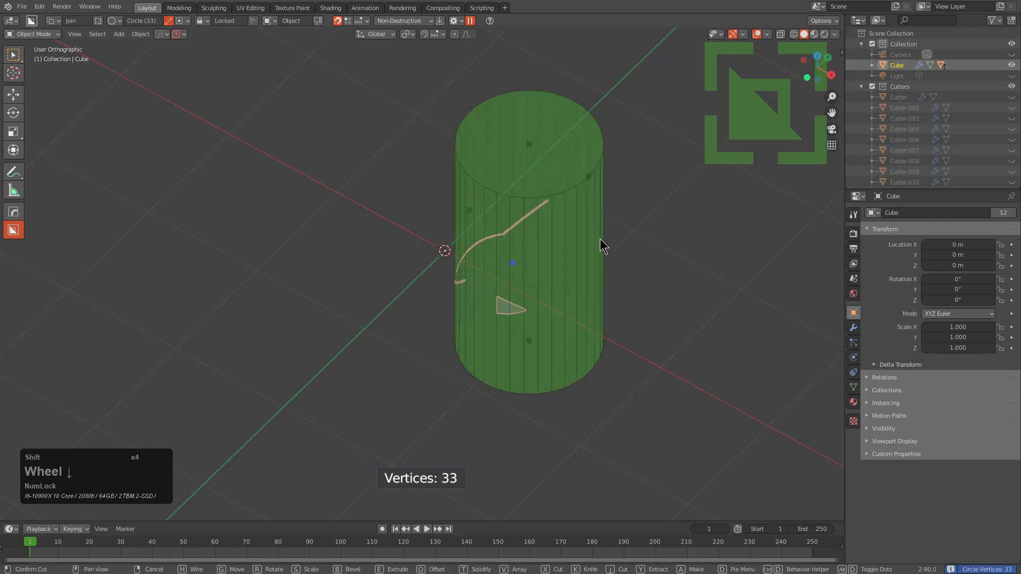
scroll(600, 239, "down", 1, "shift")
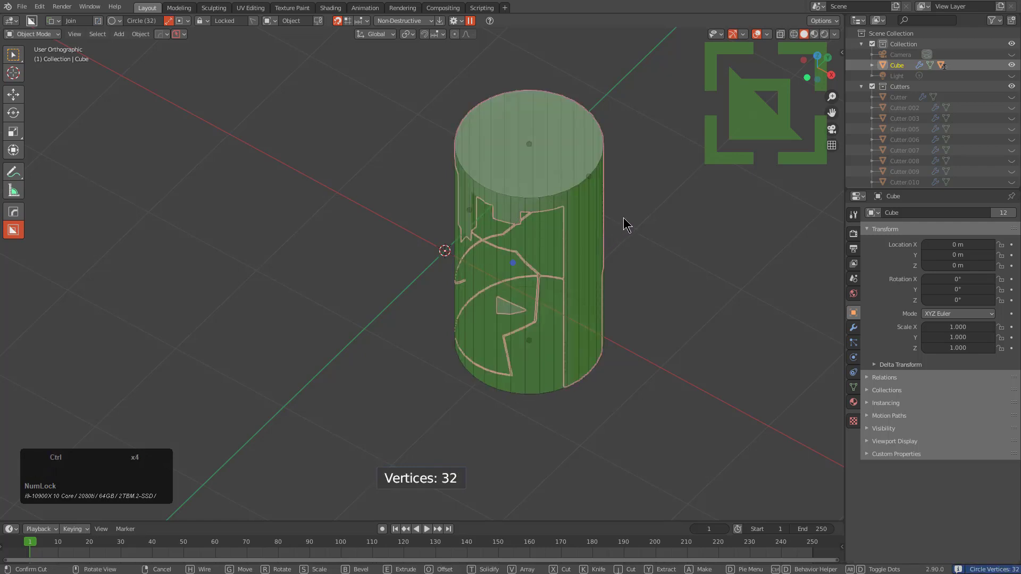
Change the circle cutter to Slice mode, lower its top slightly and reduce its depth
key("d")
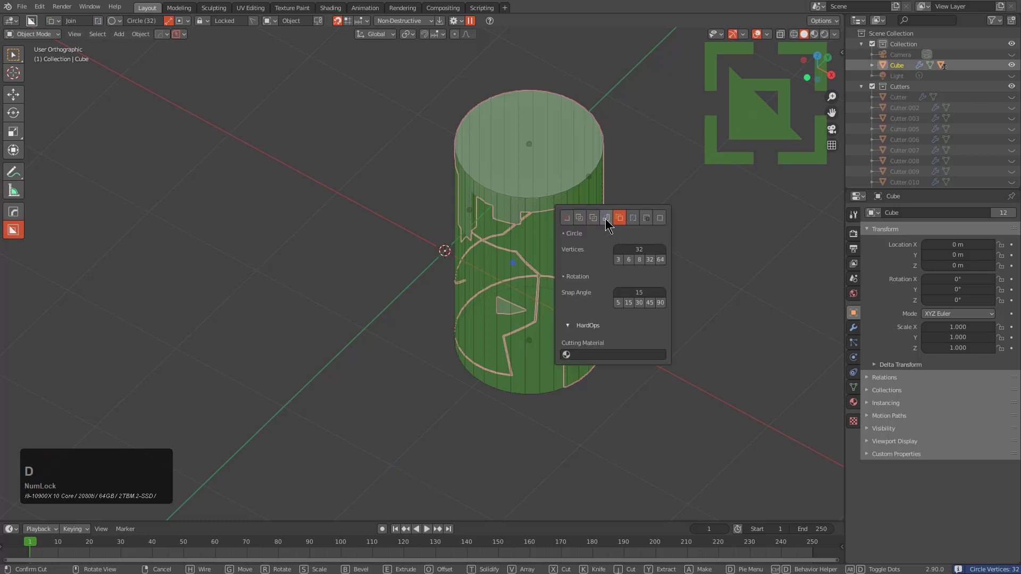
left_click(580, 218)
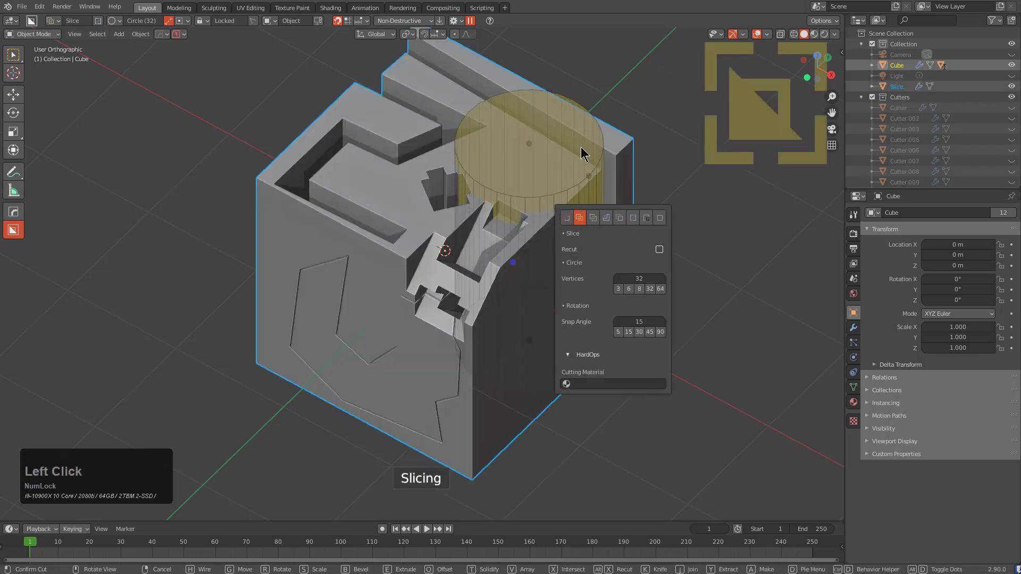
mouse_move(531, 141)
left_mouse_down()
mouse_move(534, 112)
mouse_move(536, 150)
left_mouse_up()
left_click_drag(528, 341, 580, 171)
Return the circle cutter to Cut mode, raise its top and shorten its depth, with the cube's modifiers displayed
key("ctrl+d")
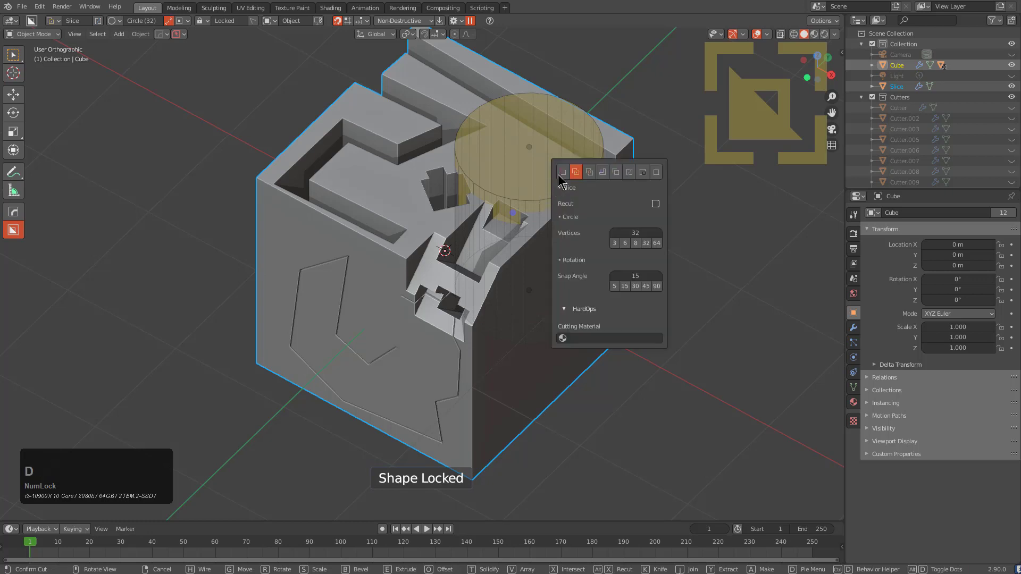
left_click(560, 174)
mouse_move(534, 147)
left_mouse_down()
mouse_move(527, 181)
mouse_move(536, 131)
left_mouse_up()
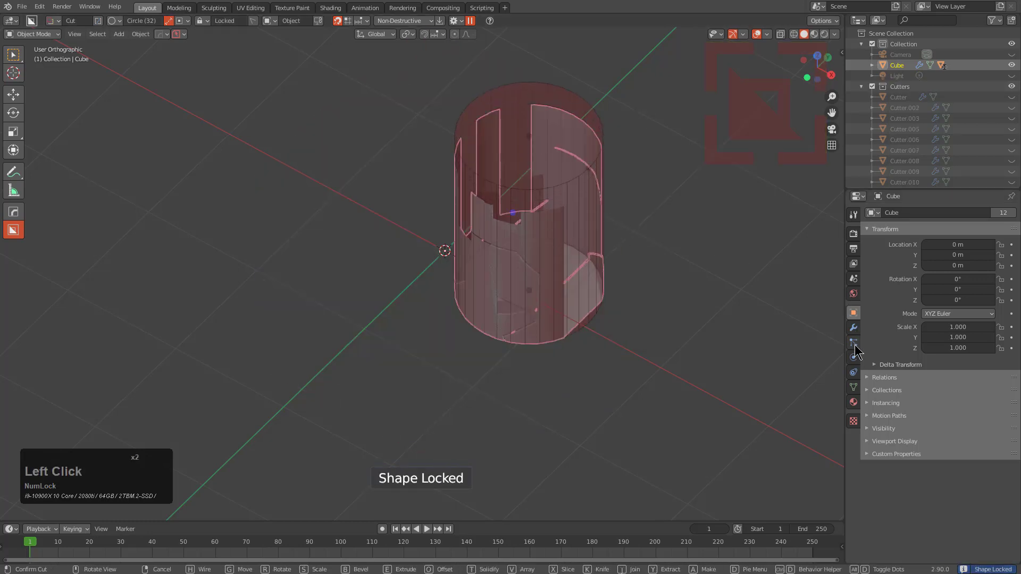
left_click(853, 327)
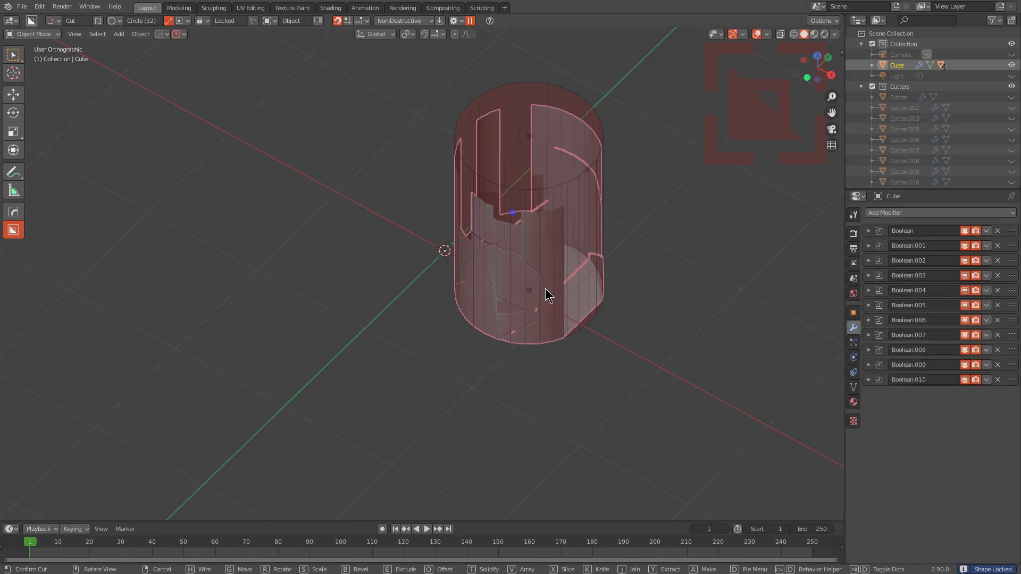
left_click_drag(529, 291, 542, 208)
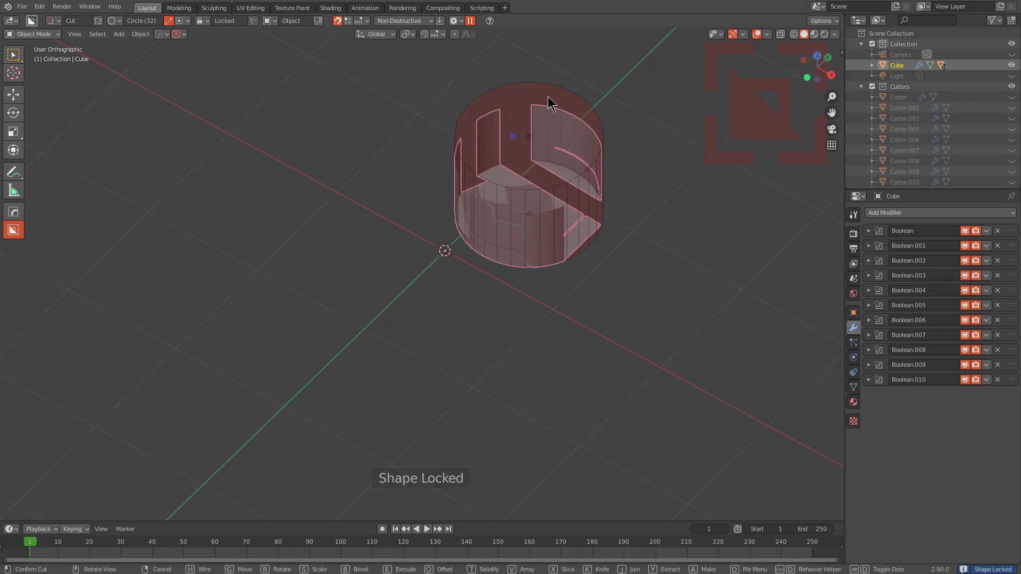
Discard the circle cutter and redraw a circle on the top face near the cube's edge, extruded about 0.85
right_click(559, 107)
mouse_move(559, 107)
middle_mouse_down()
mouse_move(529, 215)
mouse_move(513, 205)
mouse_move(537, 224)
mouse_move(531, 189)
middle_mouse_up()
left_click_drag(554, 194, 628, 219)
key("Tab")
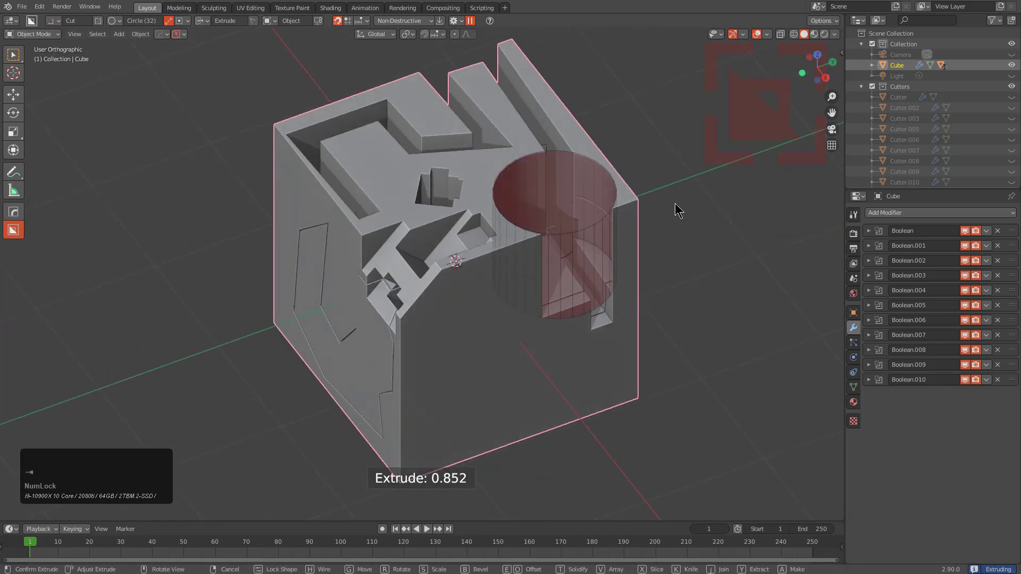
Set the new circle cutter to Slice mode and offset its top slightly above the cube's top face
key("d")
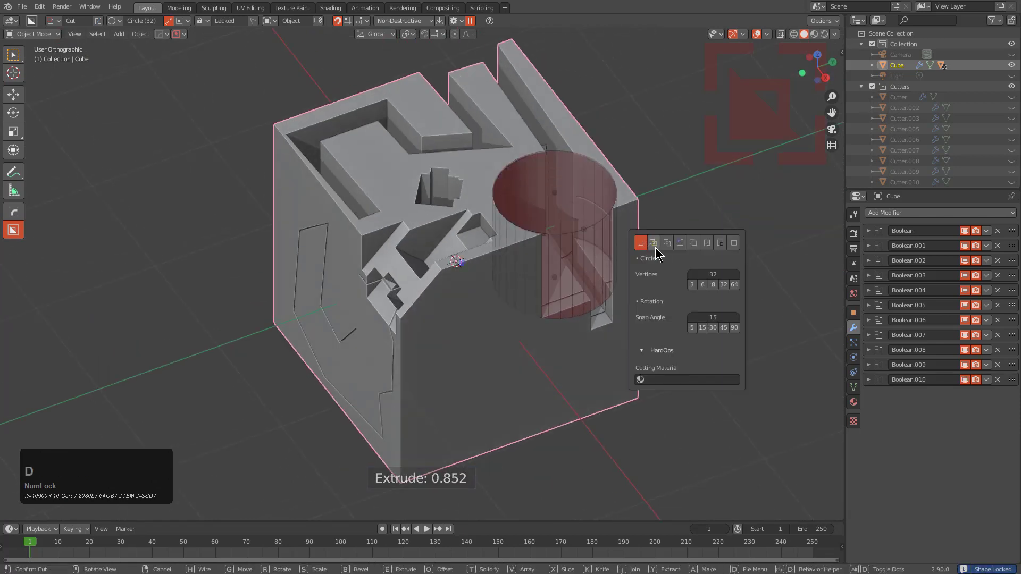
left_click(655, 245)
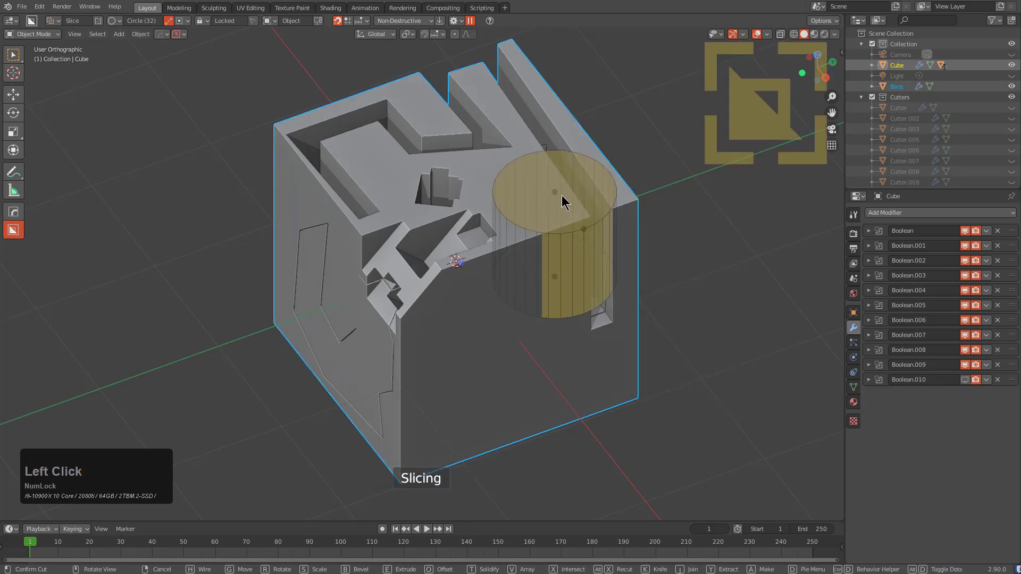
mouse_move(555, 192)
left_mouse_down()
mouse_move(559, 153)
mouse_move(557, 180)
left_mouse_up()
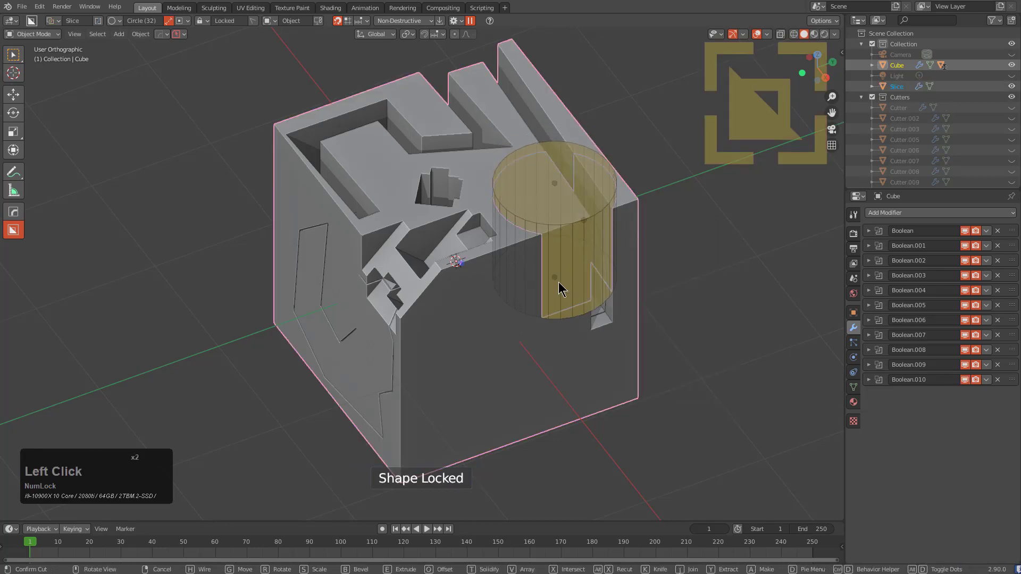
Change the circle cutter to Inset mode, raise its top above the cube and extend its depth downward
left_click(557, 280)
left_click(620, 272)
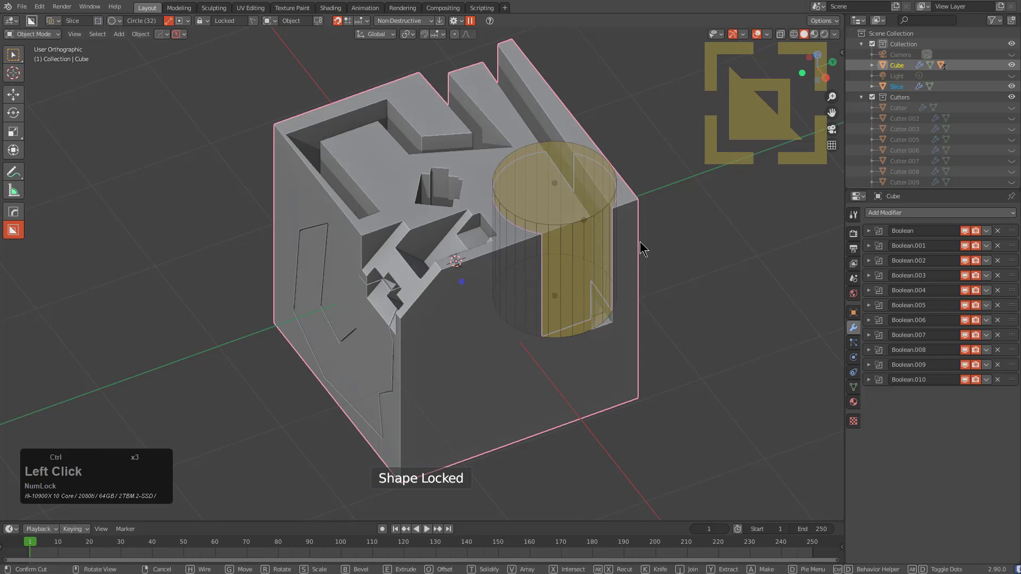
key("d")
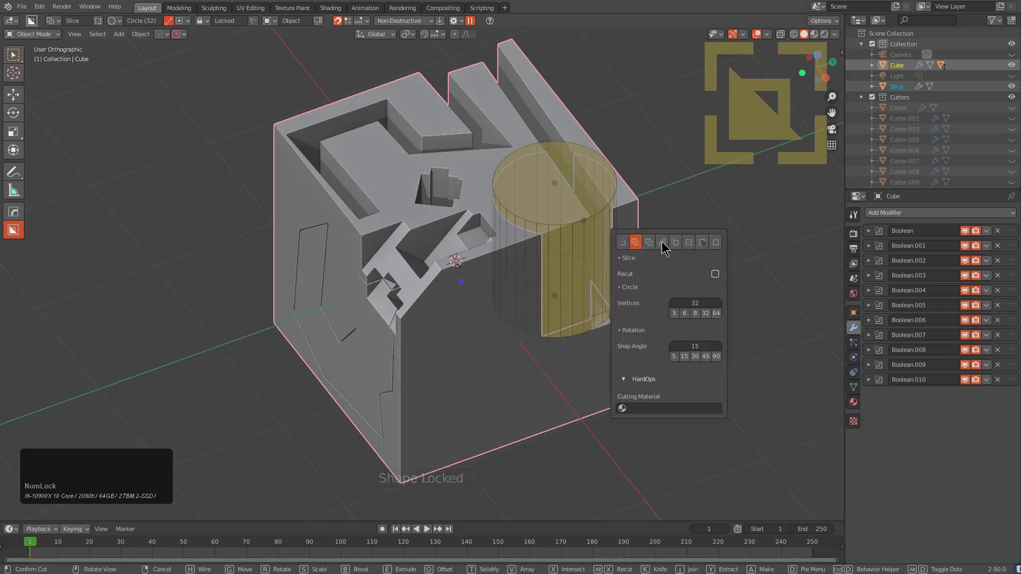
left_click(650, 244)
left_click_drag(556, 186, 556, 133)
left_click_drag(562, 292, 560, 333)
Set the Inset cutter's solidify thickness to about -0.183 m and inspect the cube's side and top faces
key("t")
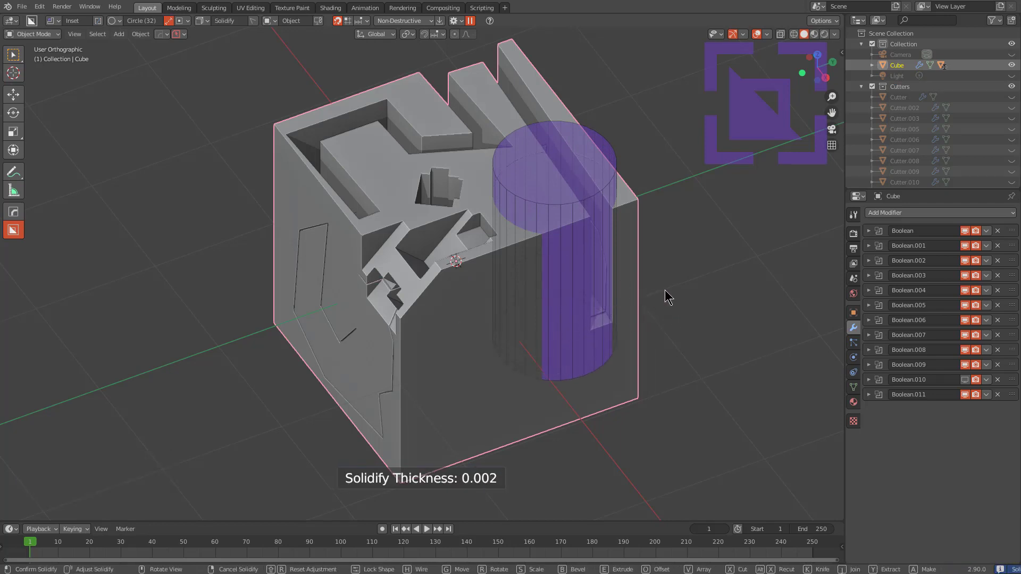
left_click(660, 288)
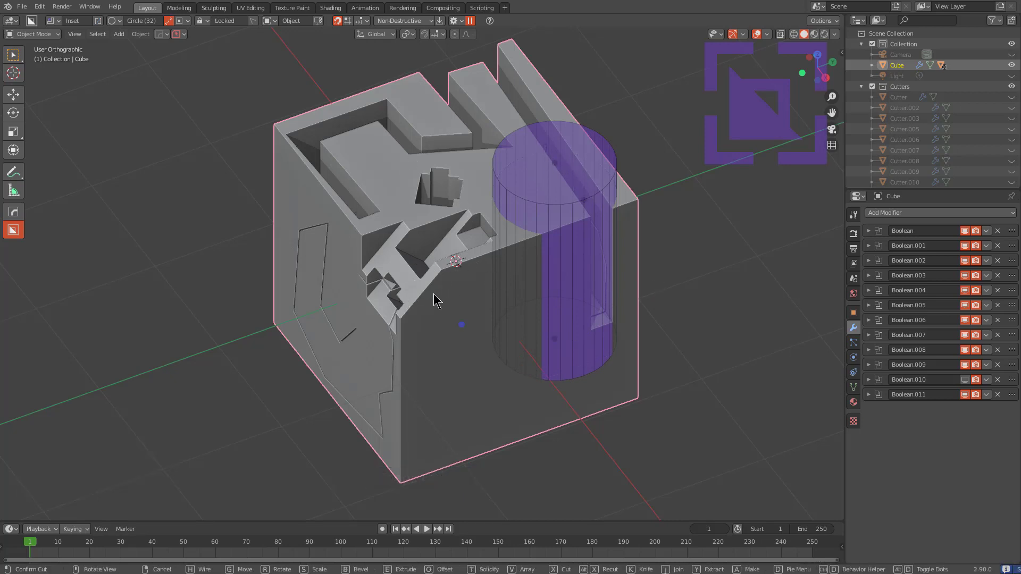
middle_click_drag(434, 300, 404, 319)
scroll(388, 341, "up", 3)
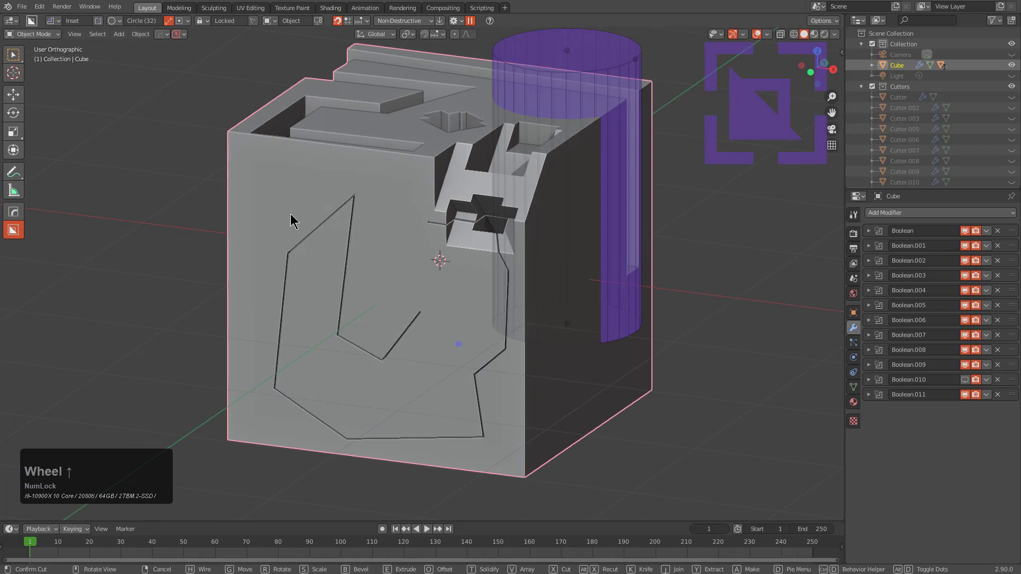
middle_click_drag(540, 237, 498, 170)
scroll(498, 170, "down", 2)
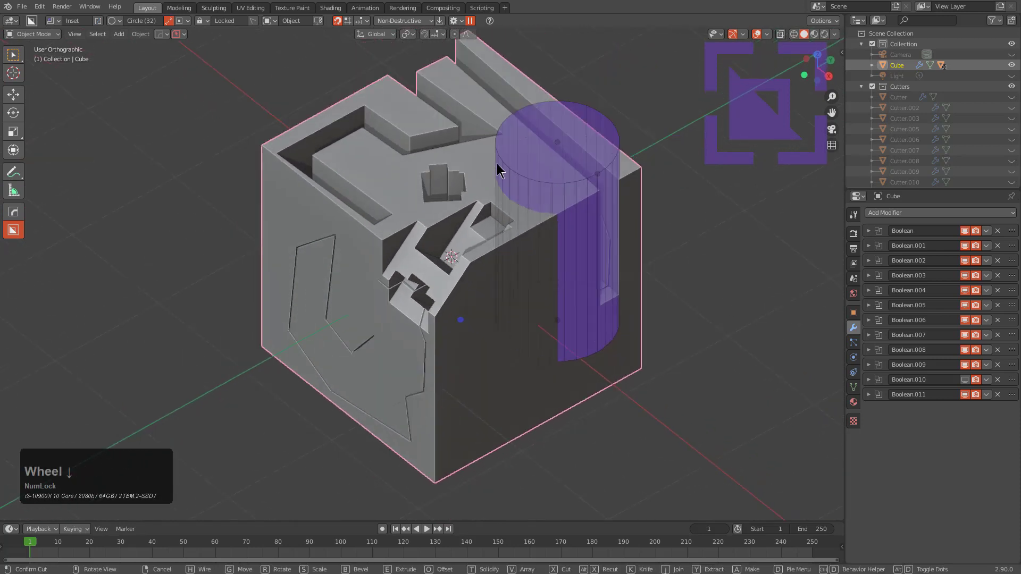
Change the circle cutter to Join mode and lower its top toward the cube's top face
key("ctrl+d")
left_click(582, 191)
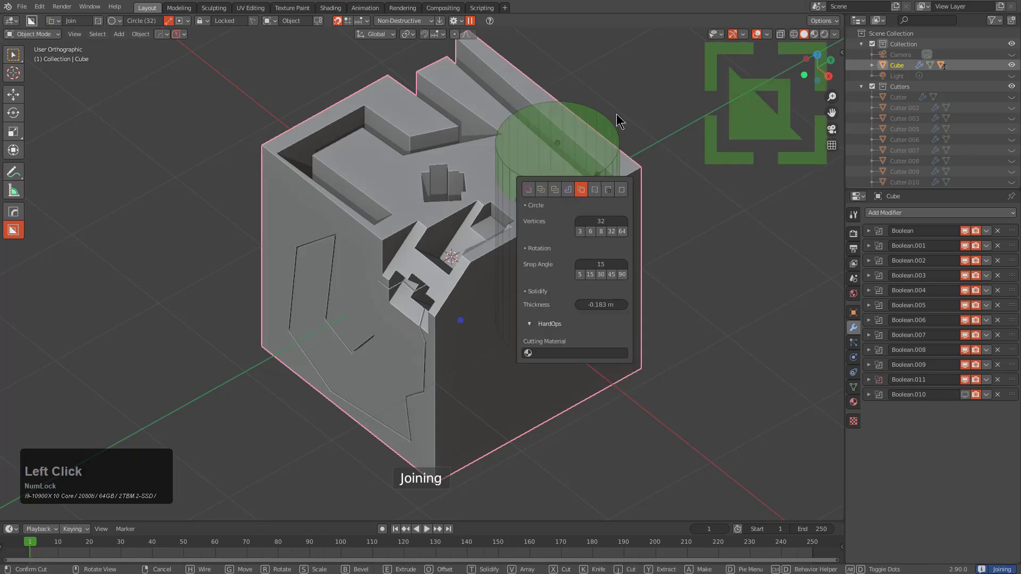
left_click(558, 149)
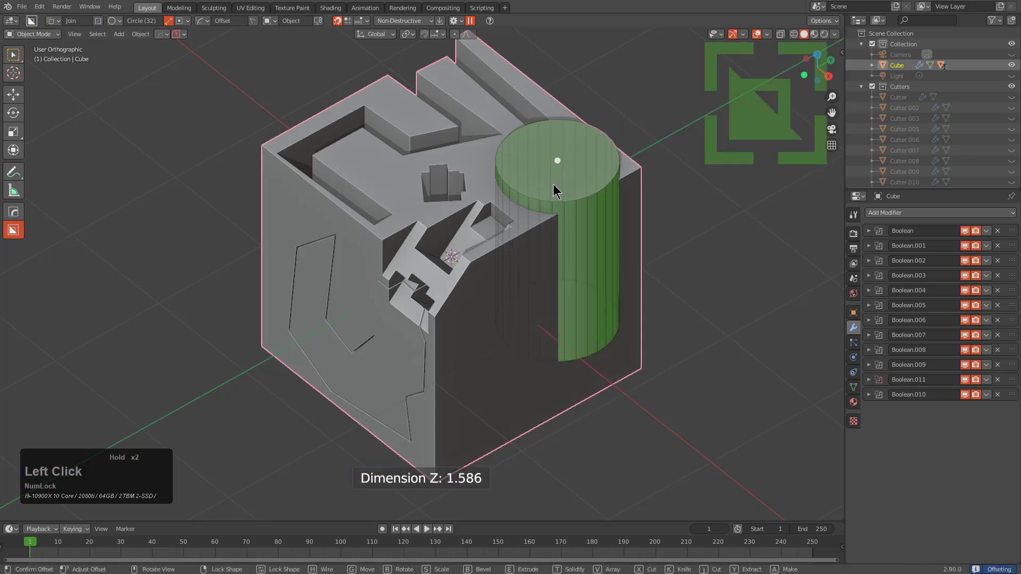
Change the joined cylinder to Slice mode and adjust its top offset slightly above the cube's top face
key("d")
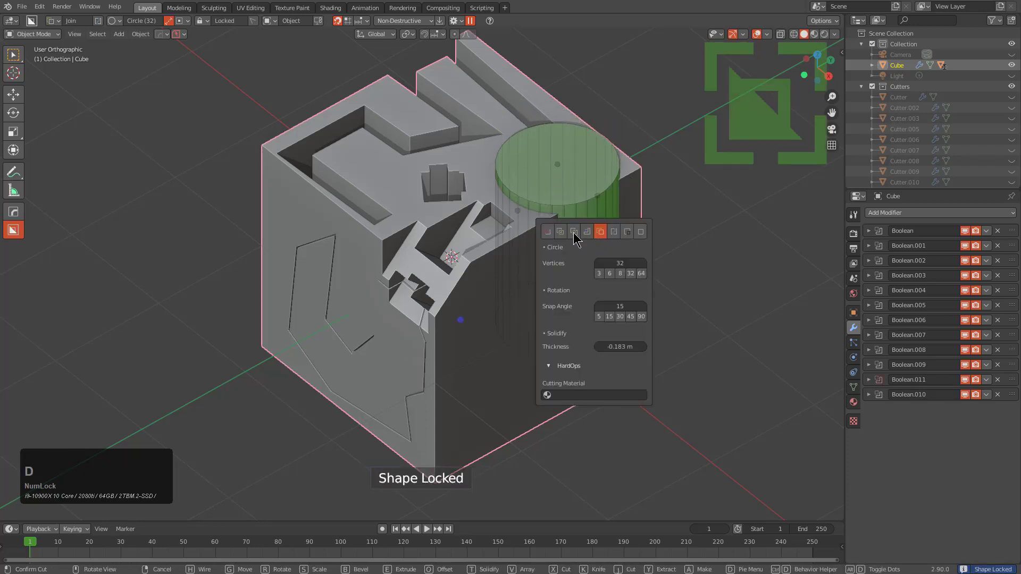
left_click(558, 233)
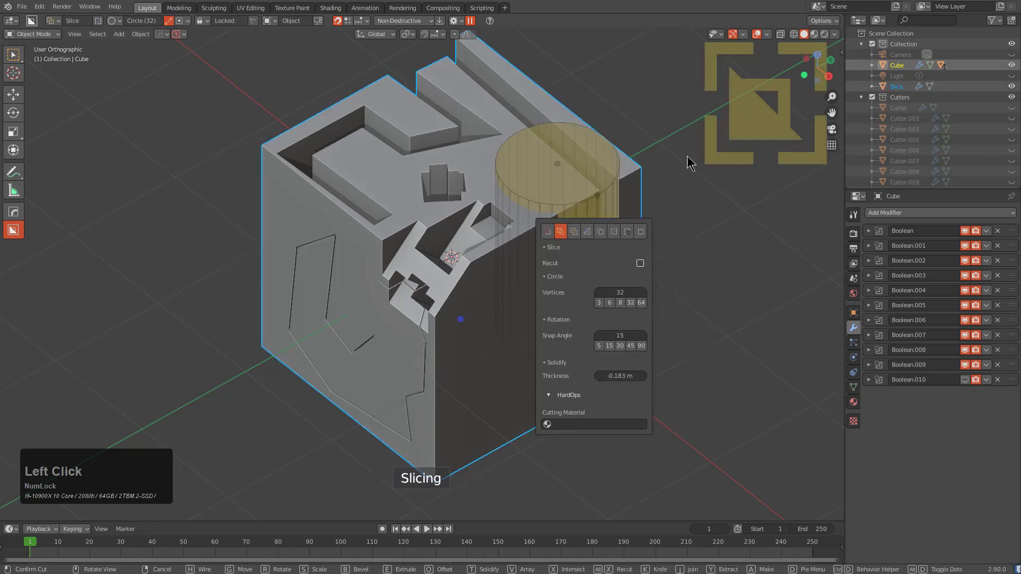
left_click(557, 157)
left_click_drag(558, 154, 594, 188)
Change the circle cutter to Cut mode, lower its top slightly and shorten its depth to about half
key("d")
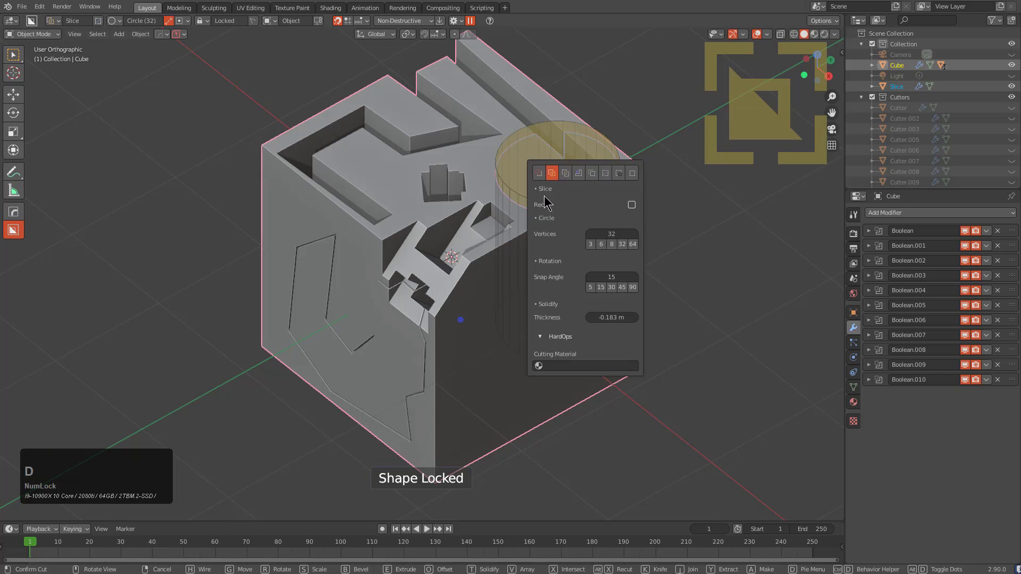
left_click(539, 172)
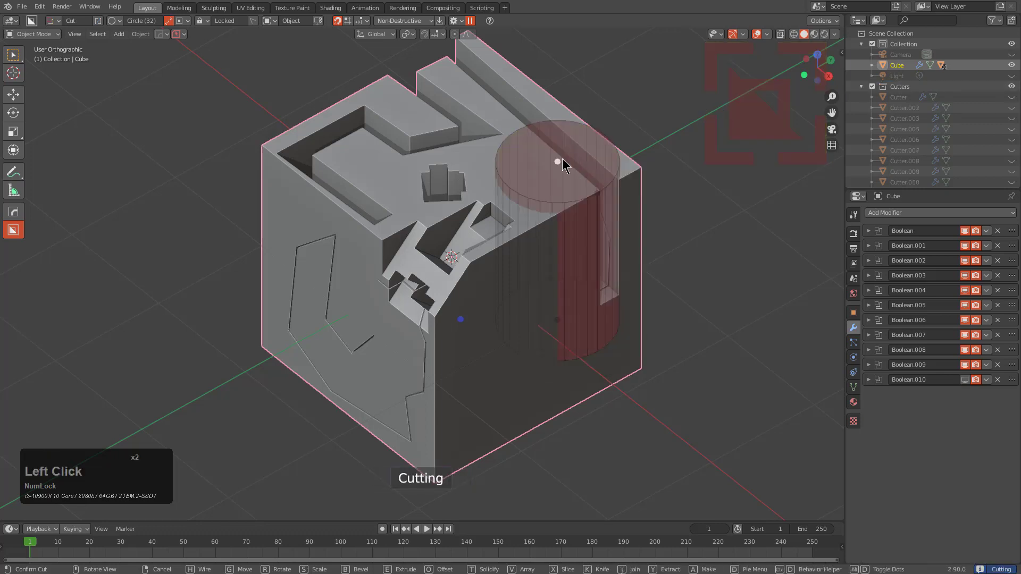
left_click(557, 160)
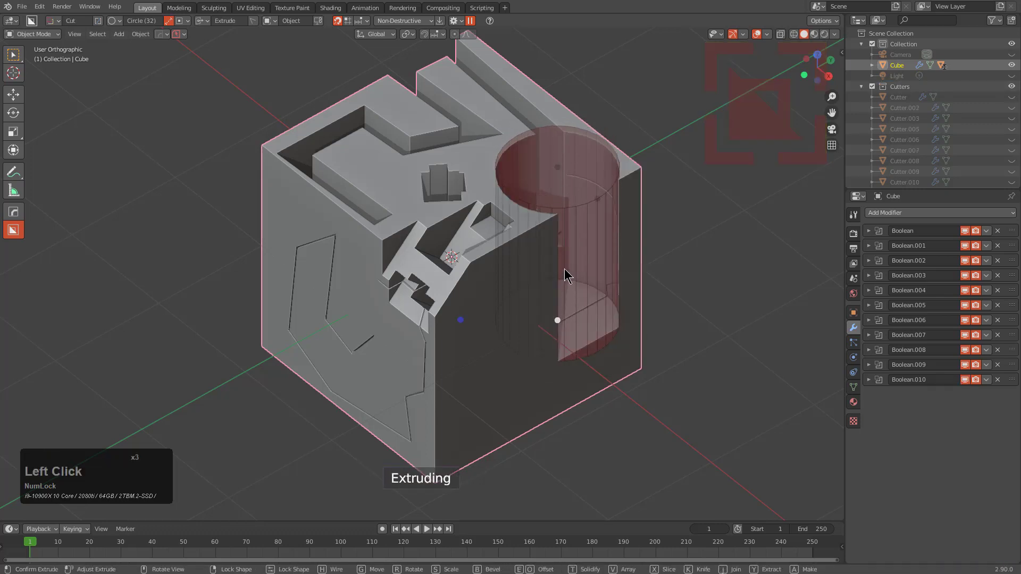
left_click(628, 210)
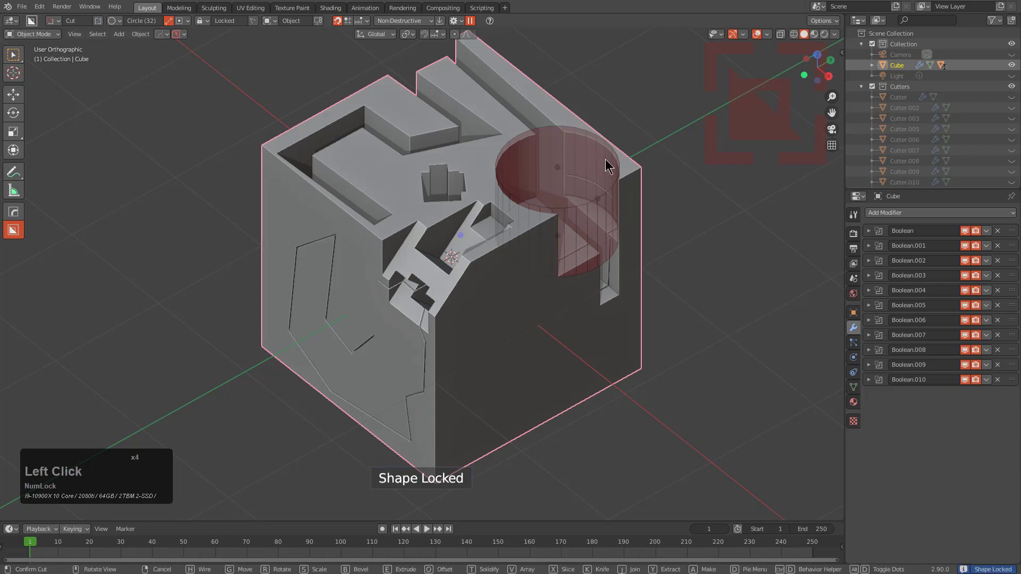
Apply the locked circular cut to the cube and examine the pocket from above and at an angle
middle_click_drag(609, 166, 568, 339)
scroll(568, 336, "down", 2)
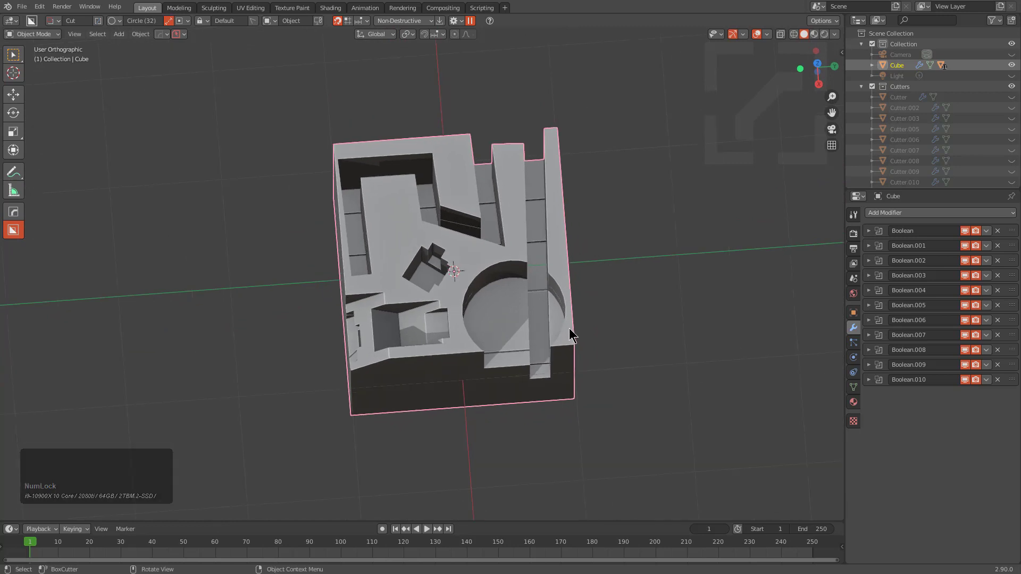
middle_click_drag(569, 328, 522, 218)
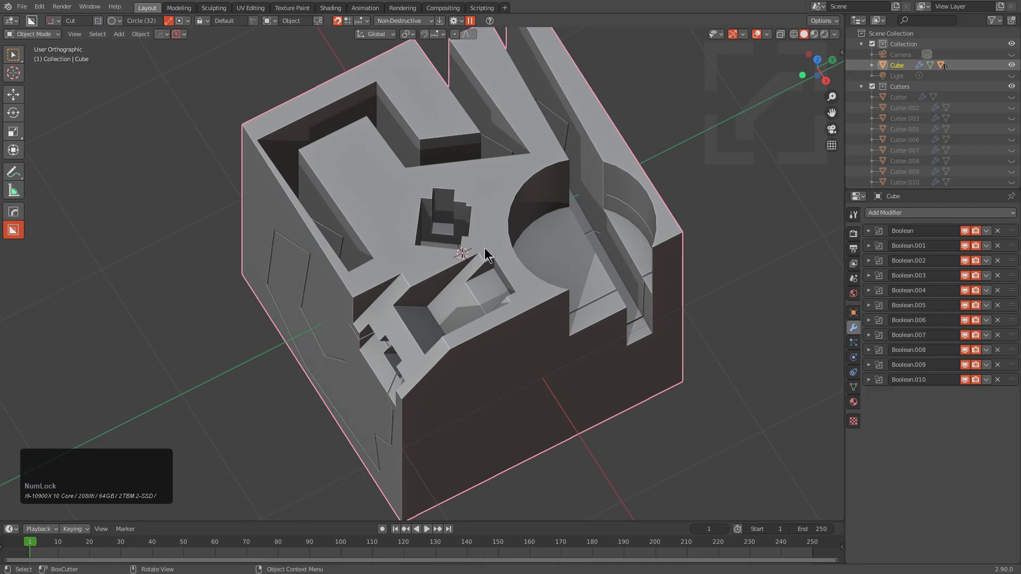
Display the BoxCutter behavior helper for the circle cutter and move it slightly higher over the cube
key("d")
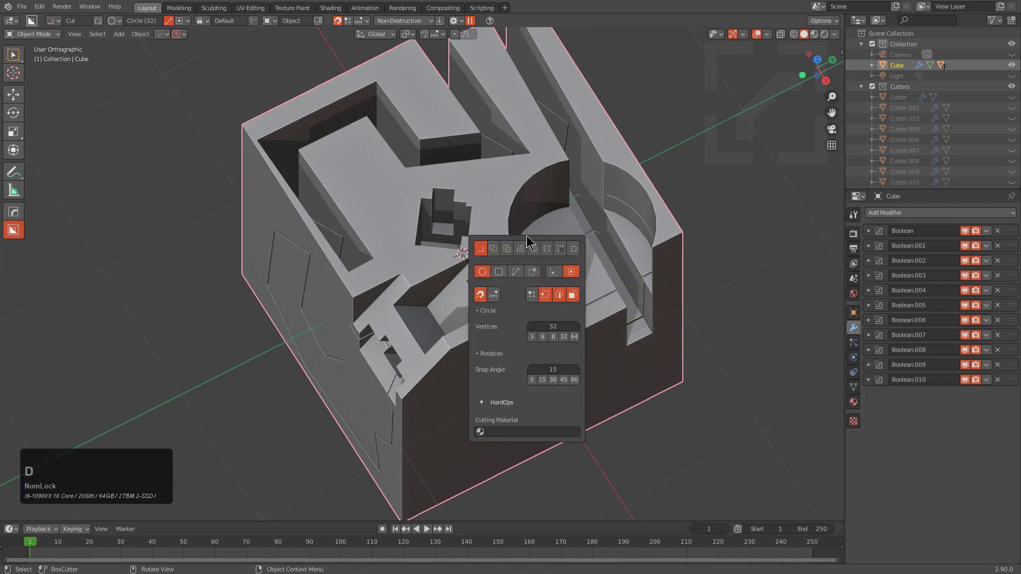
left_click_drag(527, 237, 541, 209)
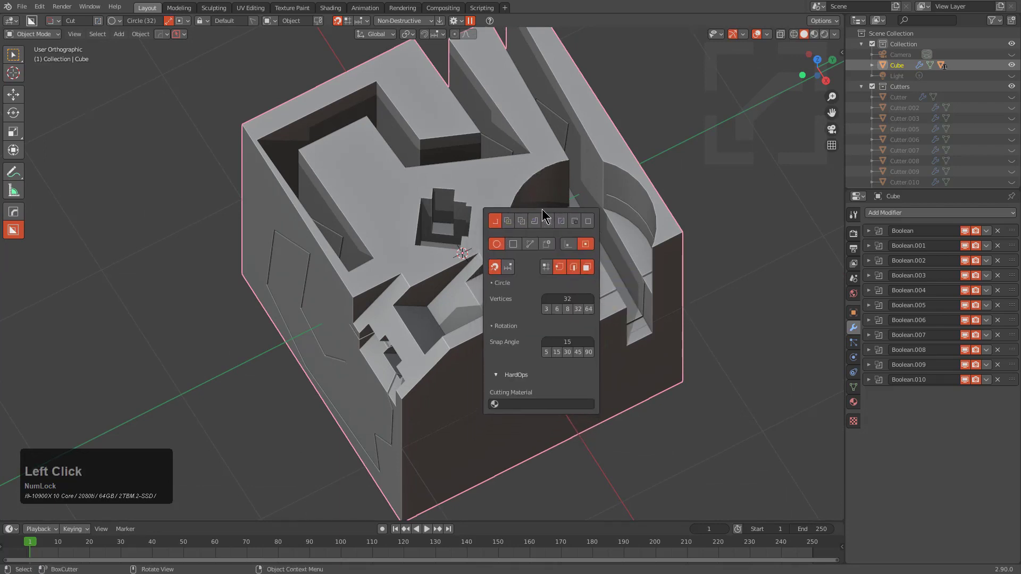